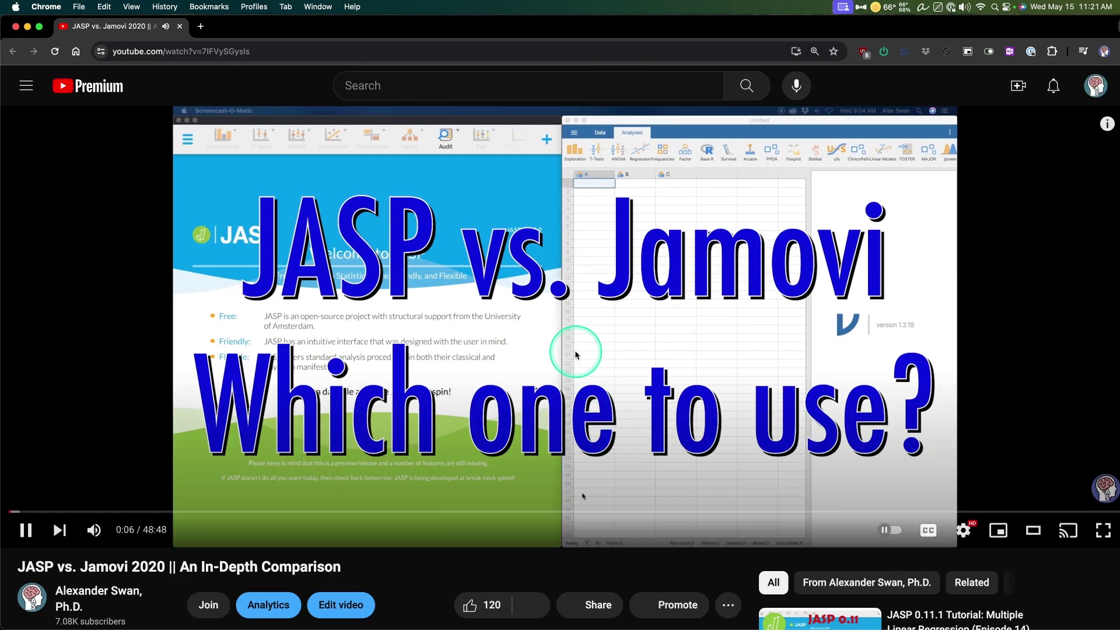
# - Pause the 2020 comparison video and set it to 0:28
pyautogui.click(582, 496)
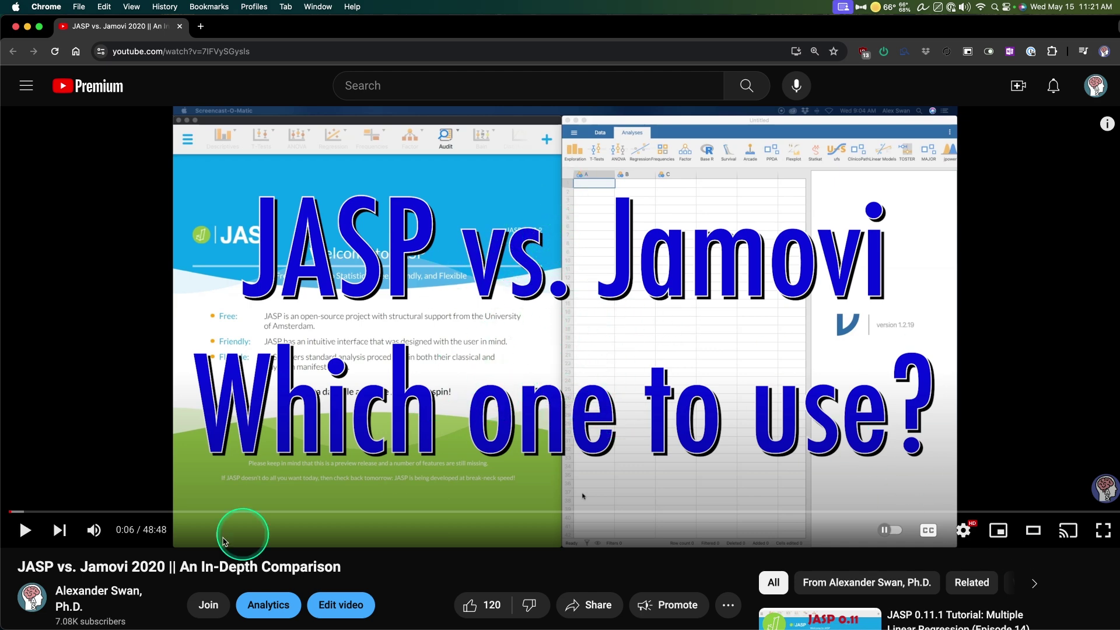
pyautogui.moveTo(111, 512); pyautogui.dragTo(382, 492)
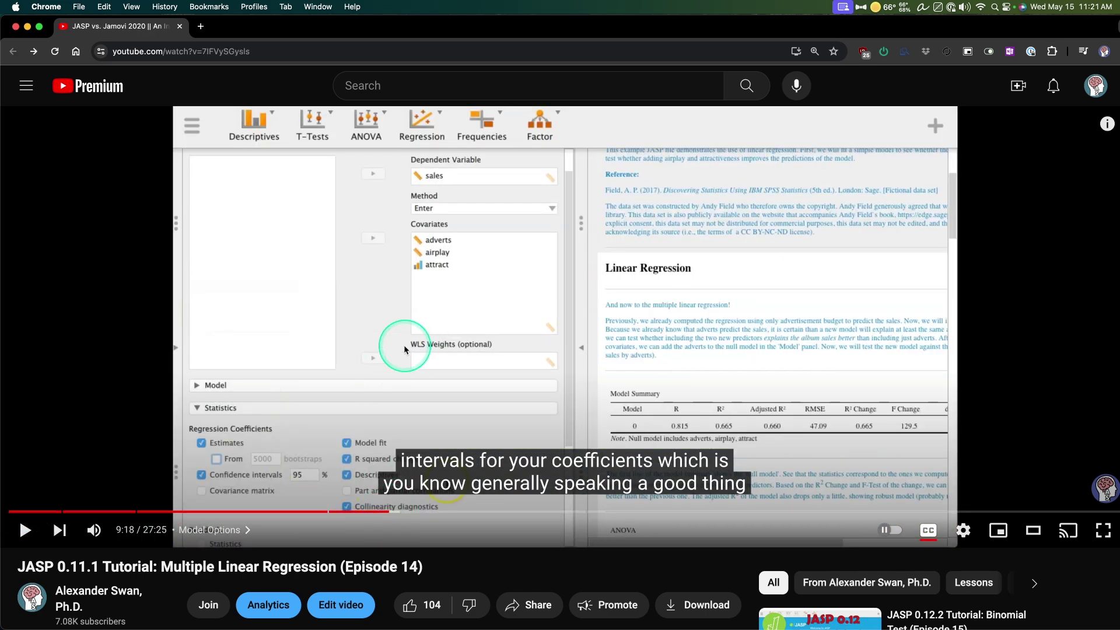
pyautogui.press('super+bracketleft')
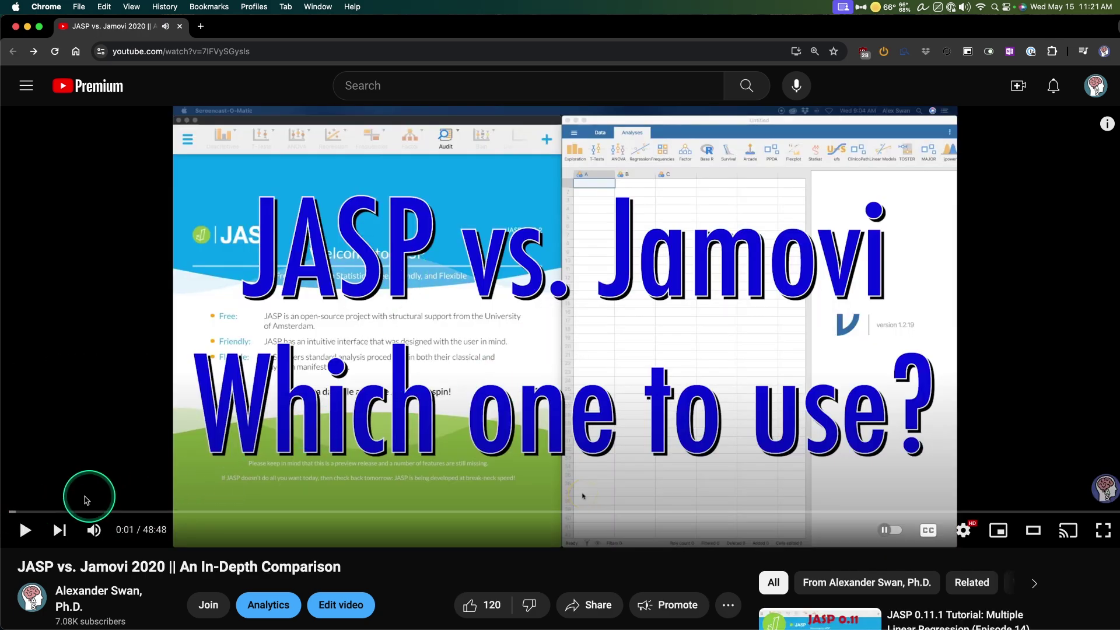
pyautogui.click(20, 513)
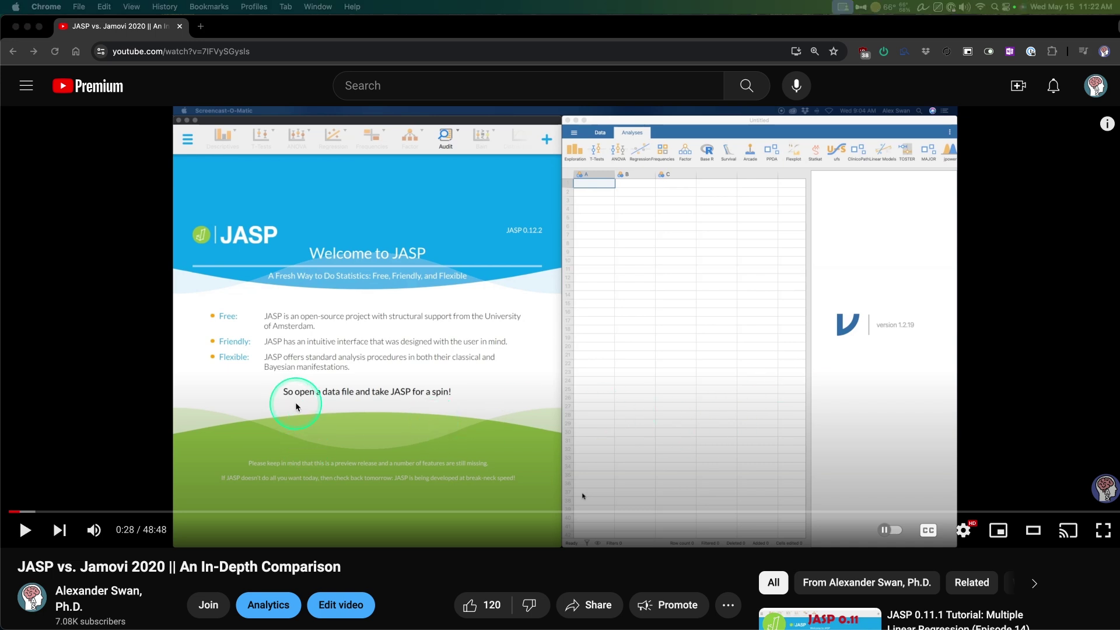
# - Cycle through Chrome windows with Cmd+` to return to the 2020 video window
pyautogui.press('super+grave')
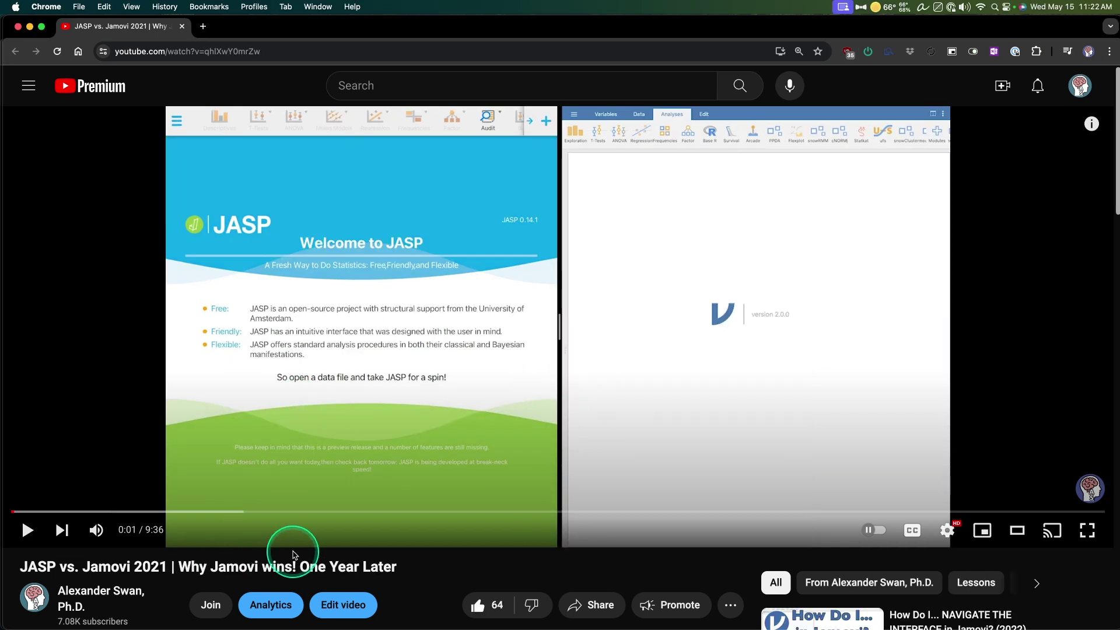
pyautogui.press('super+grave')
pyautogui.press('super+grave')
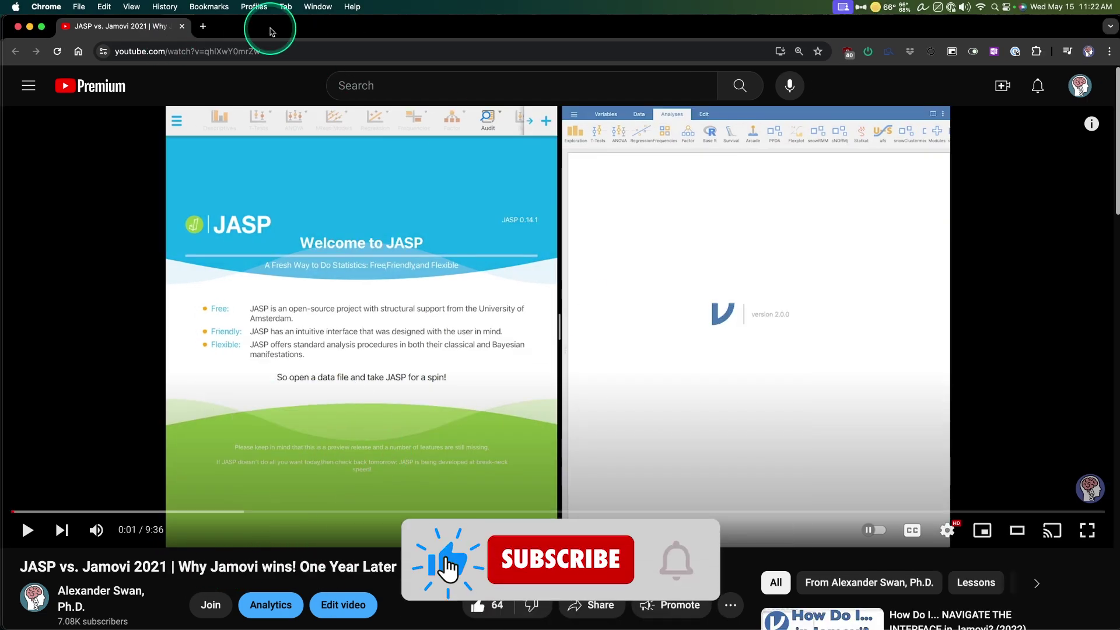
pyautogui.press('super+grave')
# - Minimize Chrome, then drag jamovi's spreadsheet divider fully left so results fill the window
pyautogui.doubleClick(697, 21)
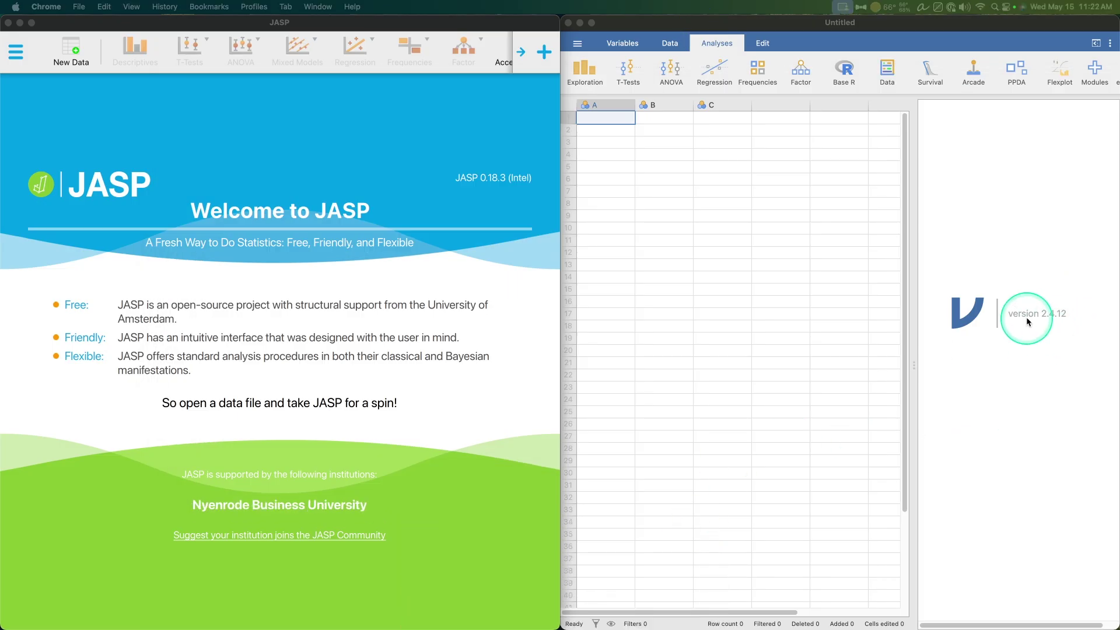
pyautogui.click(912, 362)
pyautogui.moveTo(912, 362); pyautogui.dragTo(580, 365)
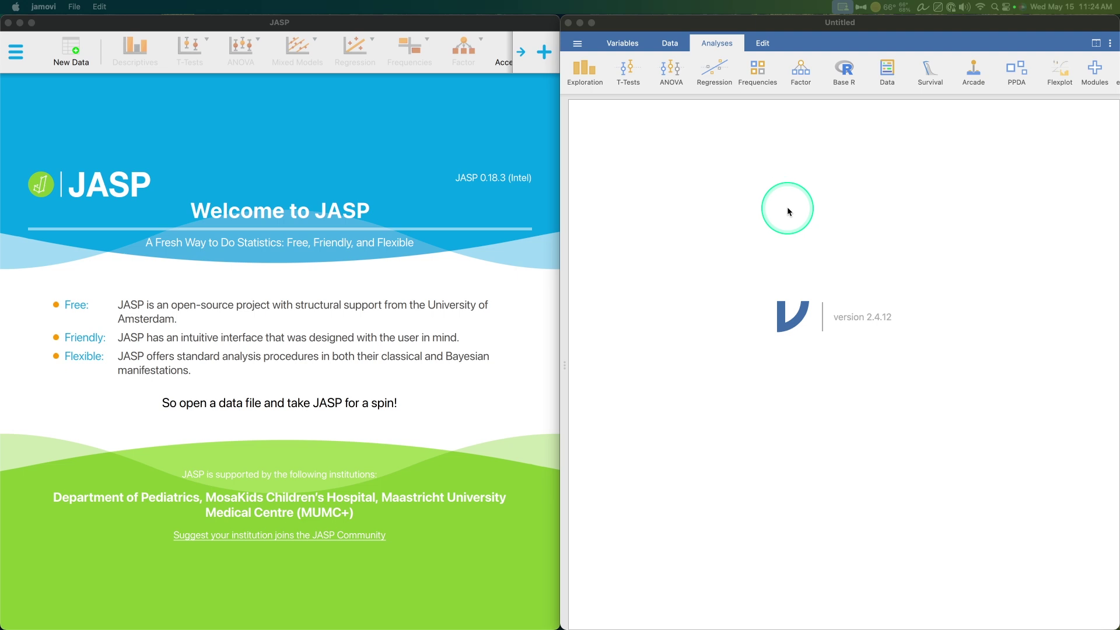
# - Browse jamovi's Exploration, T-Tests, ANOVA, Regression, Frequencies and Factor analysis menus
pyautogui.click(586, 72)
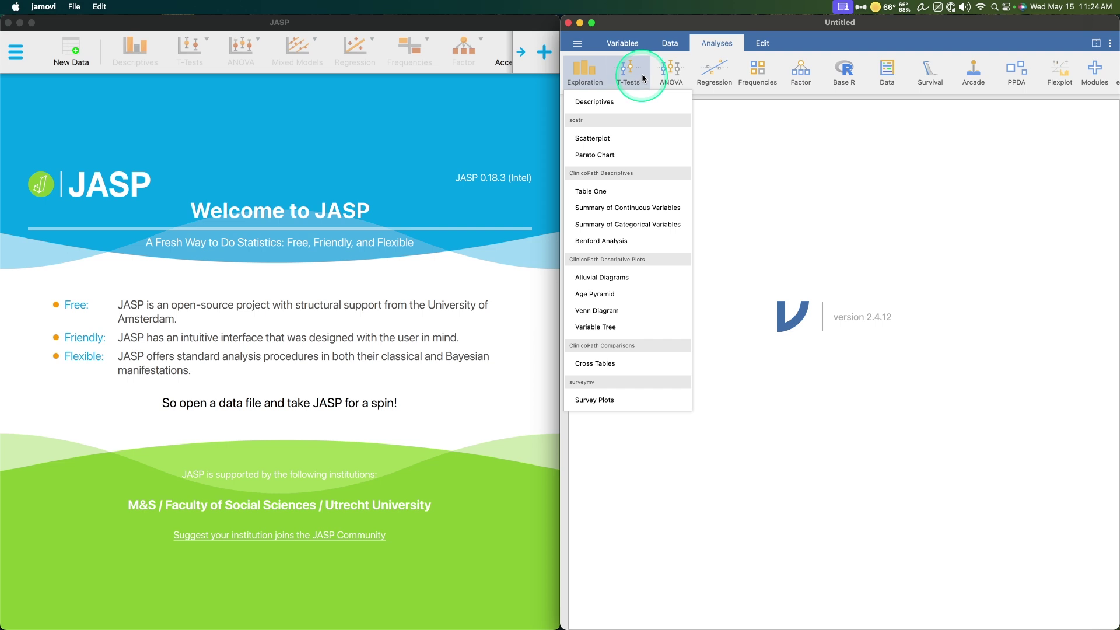
pyautogui.moveTo(678, 96)
pyautogui.moveTo(737, 98)
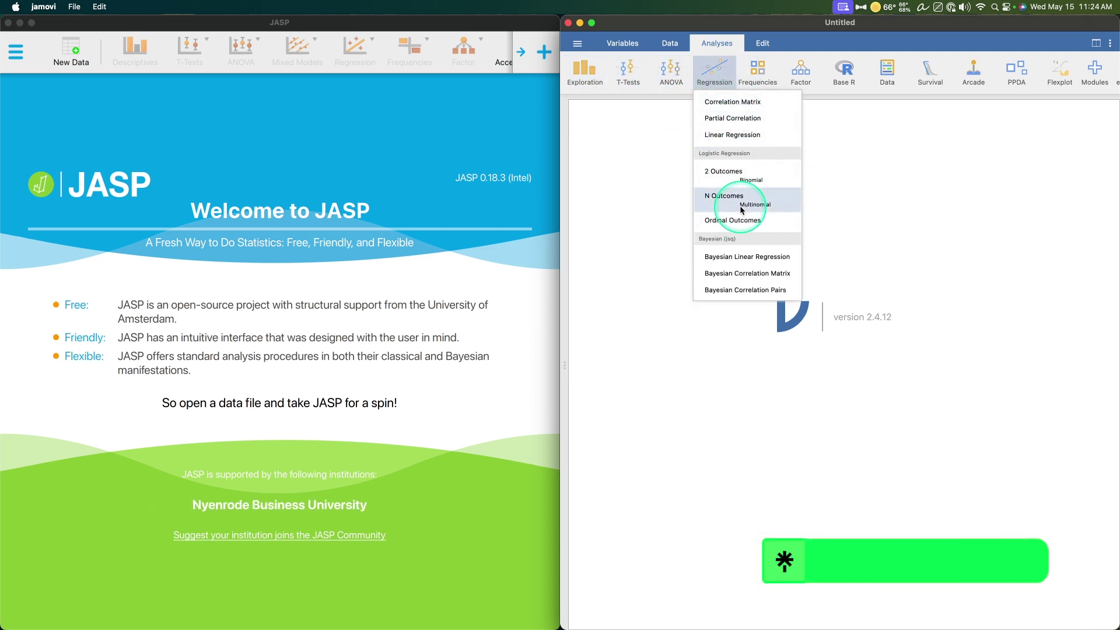
pyautogui.moveTo(752, 79)
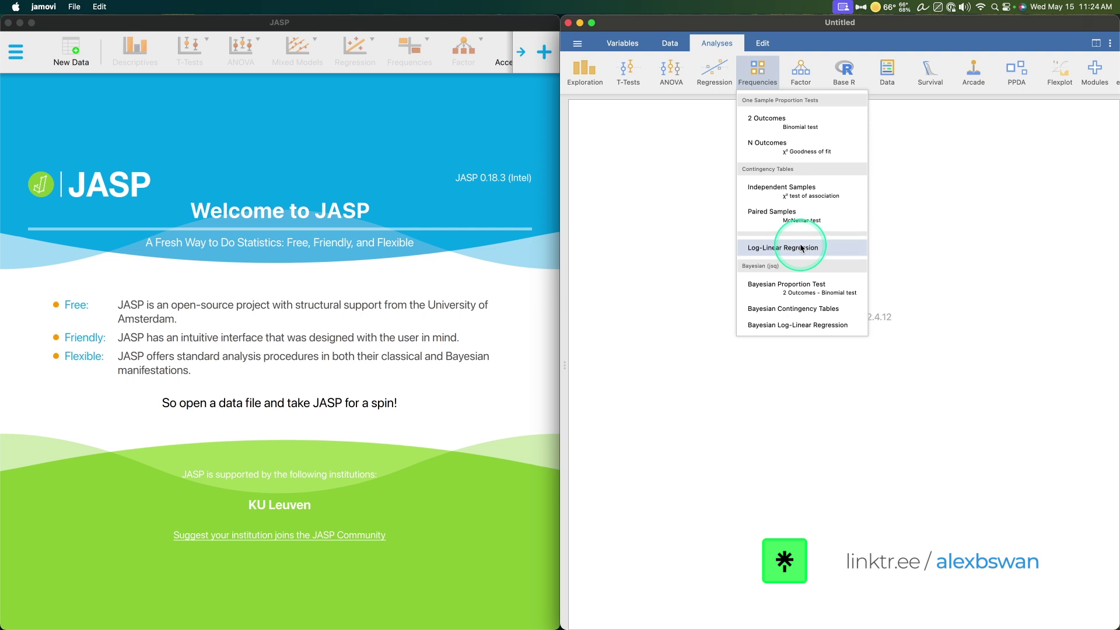
pyautogui.moveTo(799, 75)
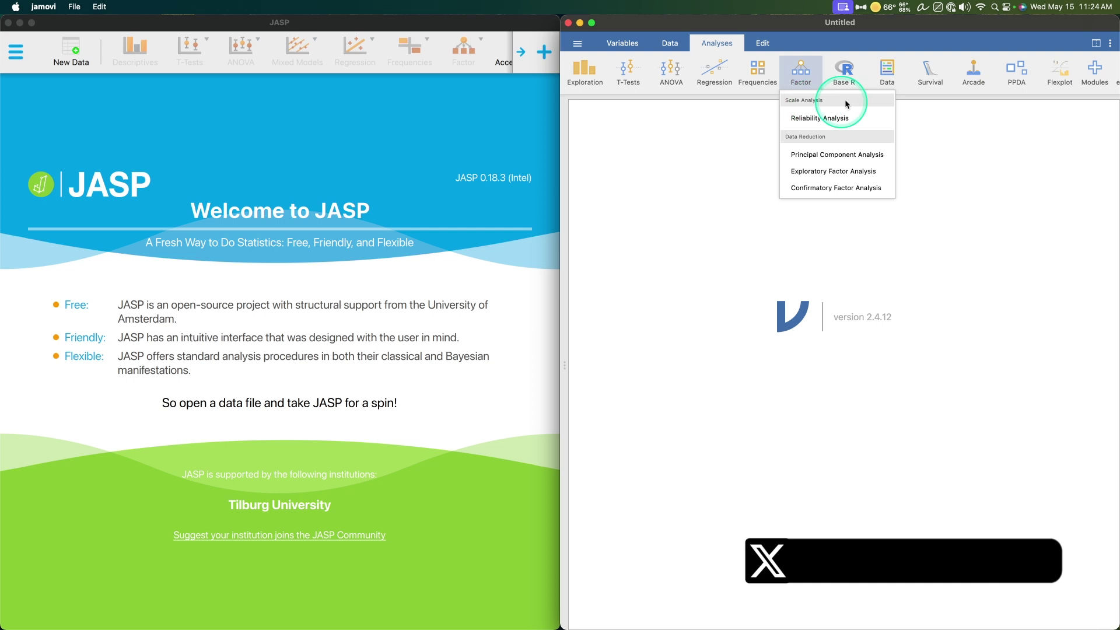
# - Scroll the Analyses ribbon right to reveal add-on modules like jpower, Walrus and snowIRT
pyautogui.hscroll(3, 928, 87)
pyautogui.hscroll(10, 1060, 82)
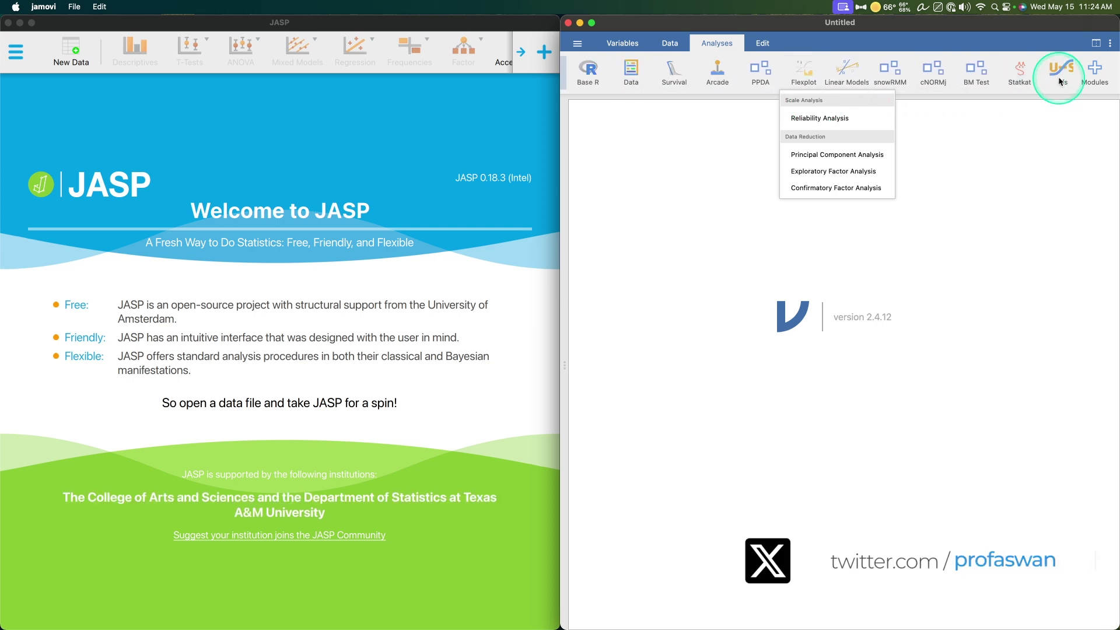
pyautogui.hscroll(3, 400, 36)
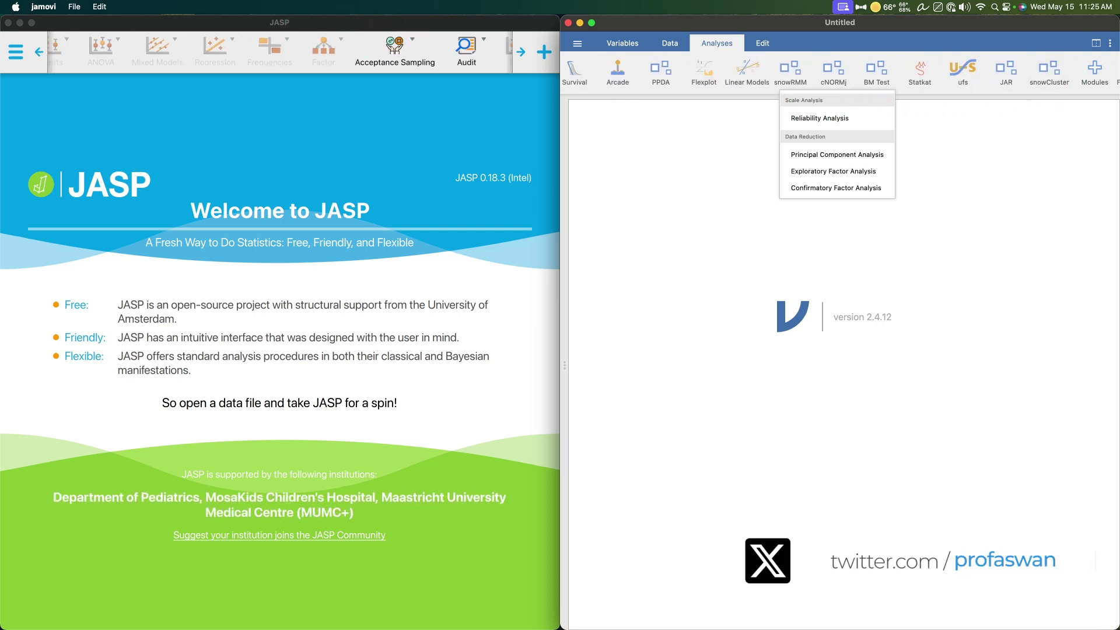
pyautogui.hscroll(3, 960, 80)
pyautogui.hscroll(3, 959, 81)
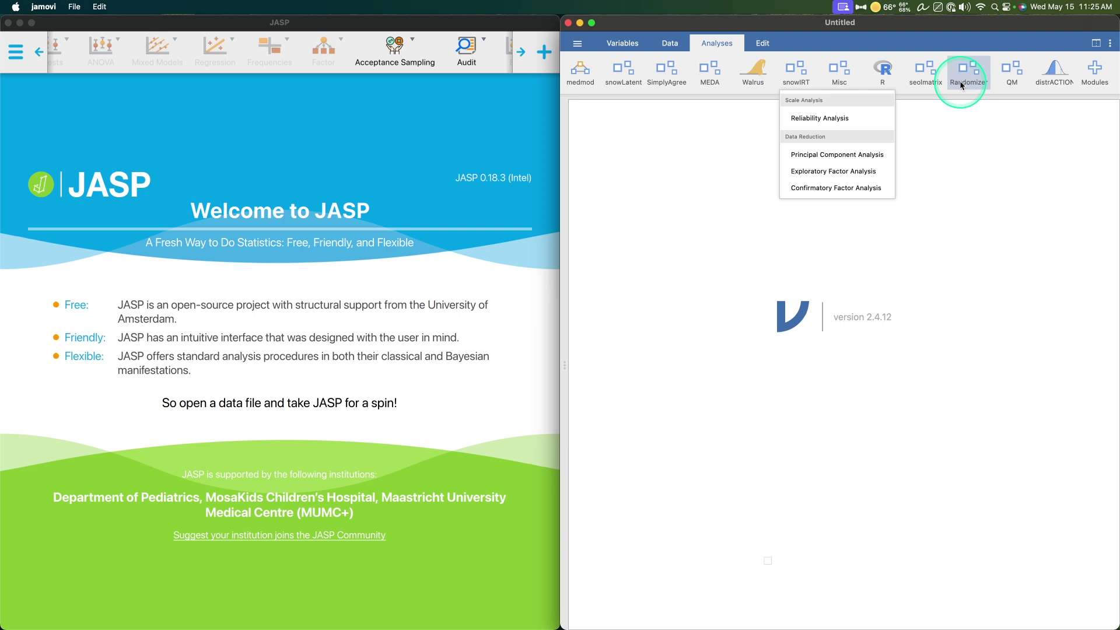
pyautogui.hscroll(10, 924, 75)
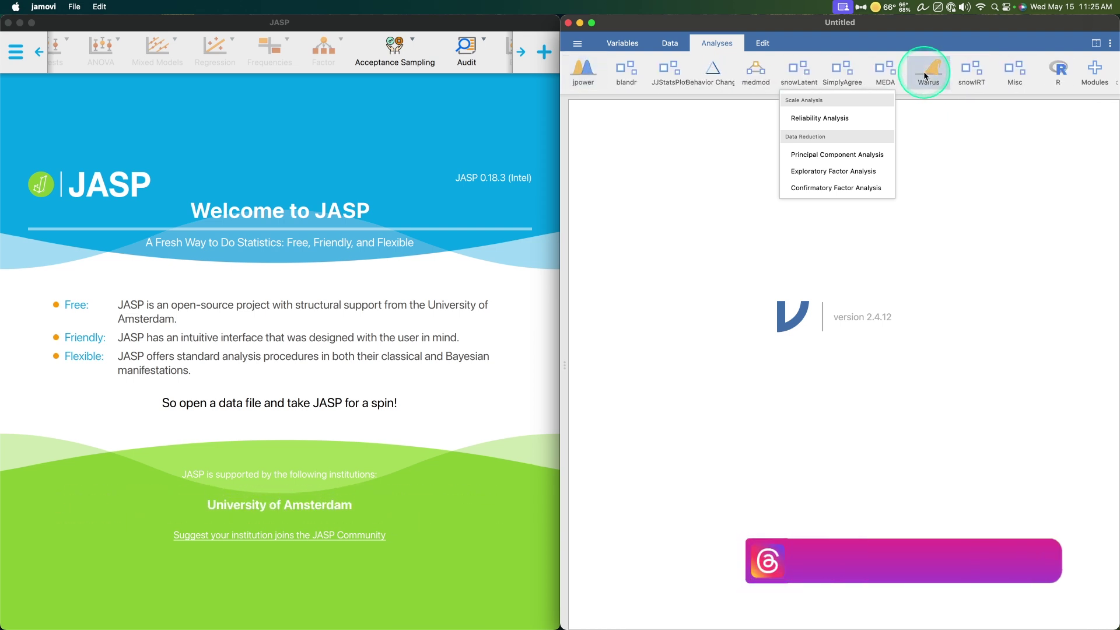
# - Scroll the Modules list to review installed modules like rosetta, SEDA, jpower and medmod
pyautogui.click(1091, 74)
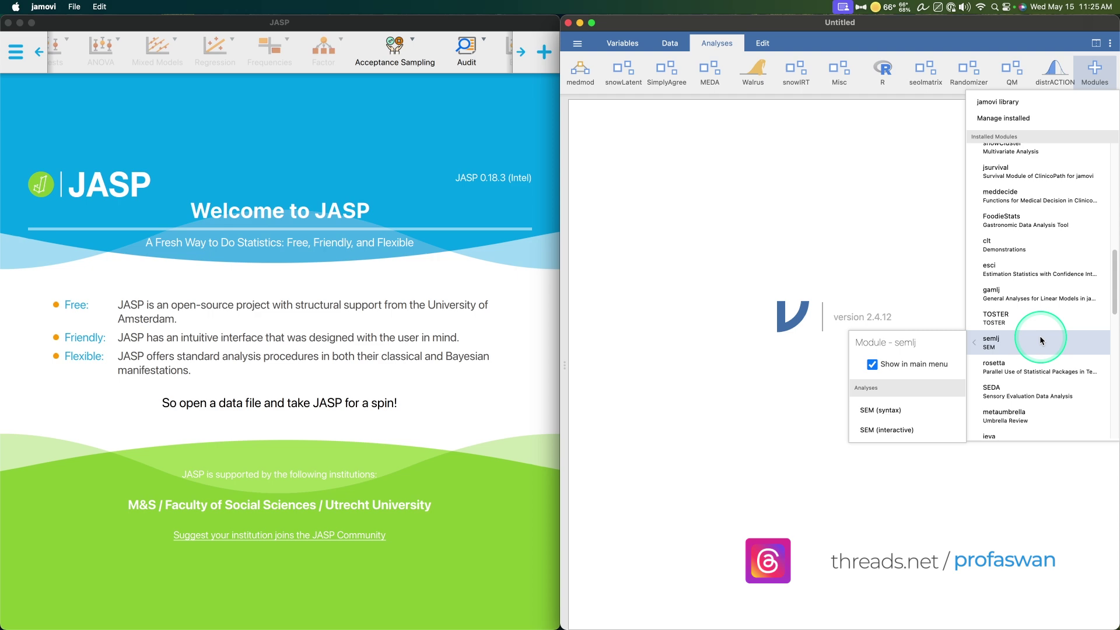
pyautogui.scroll(3, 1047, 277)
pyautogui.moveTo(1047, 282)
pyautogui.scroll(5, 1046, 283)
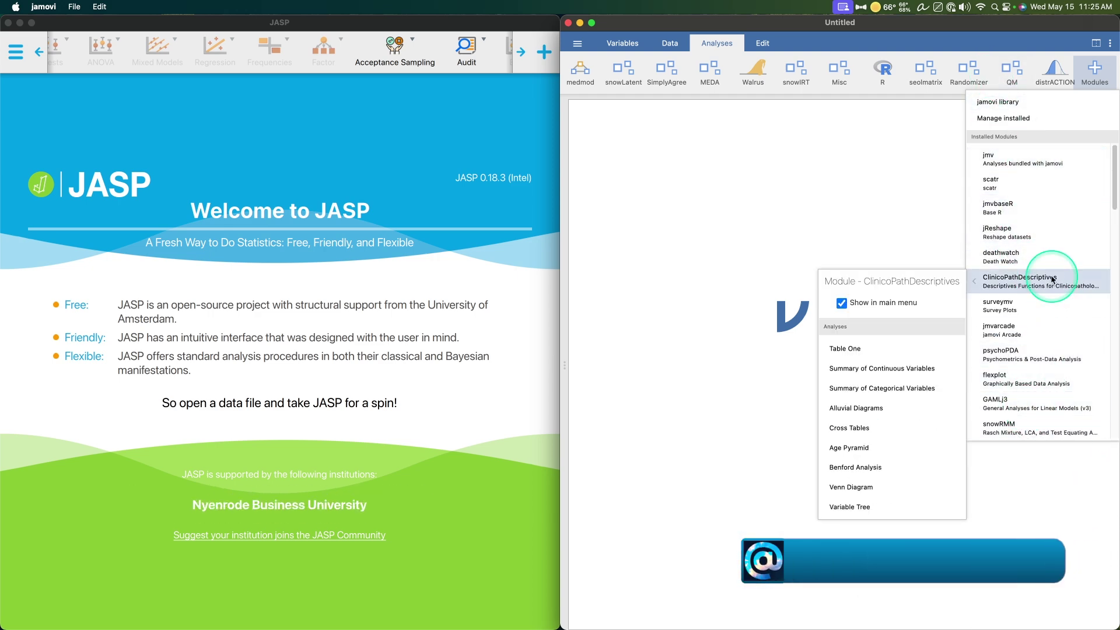
pyautogui.scroll(-8, 1047, 244)
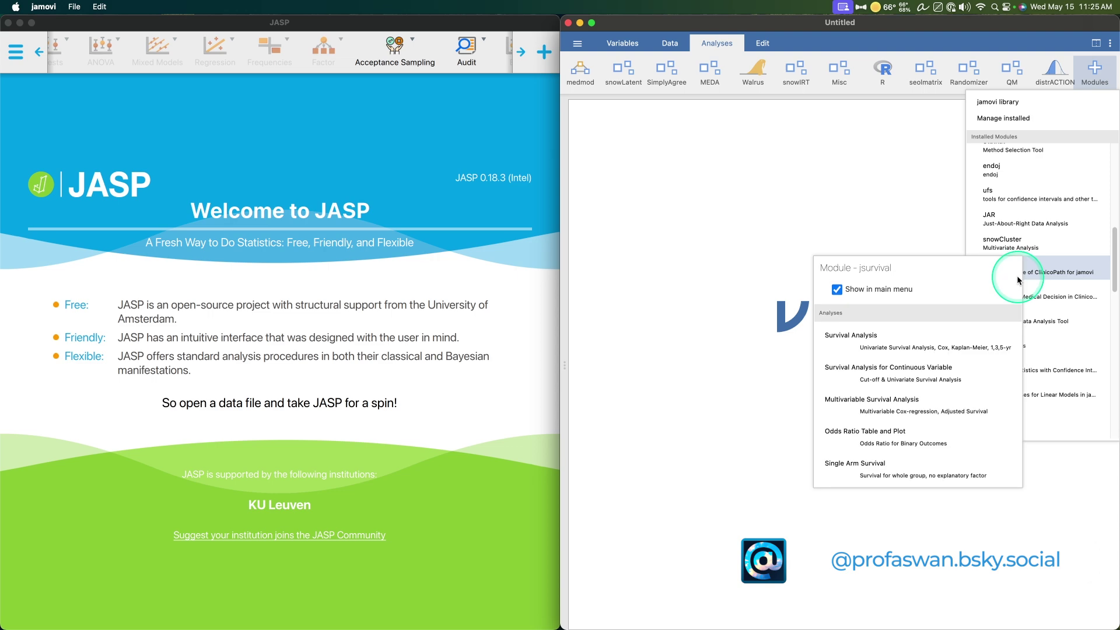
pyautogui.scroll(-8, 1075, 389)
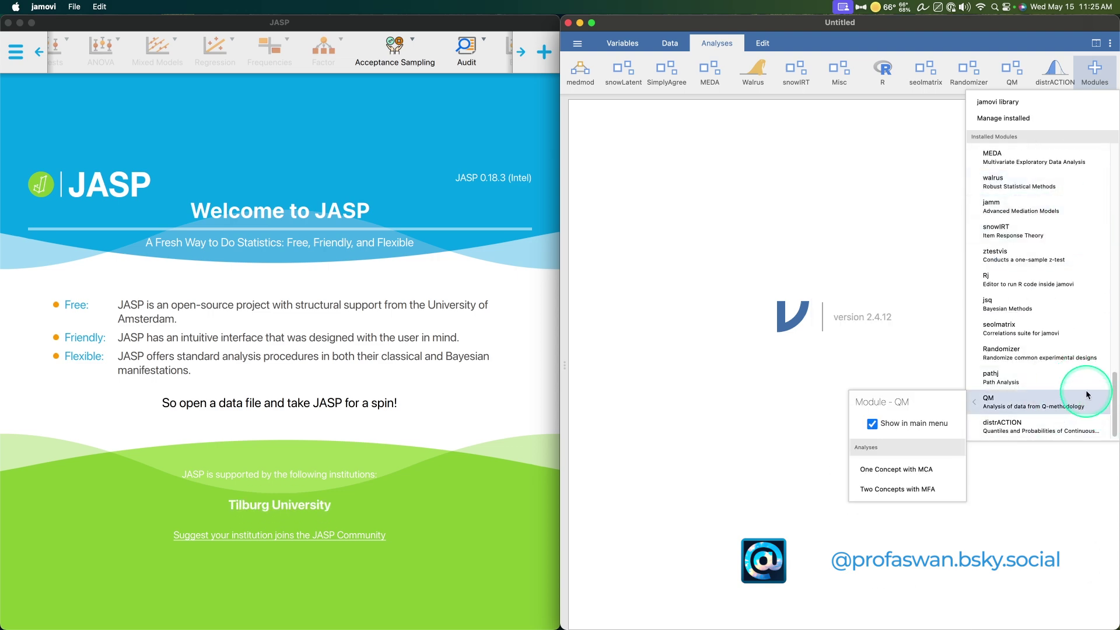
pyautogui.scroll(10, 1070, 411)
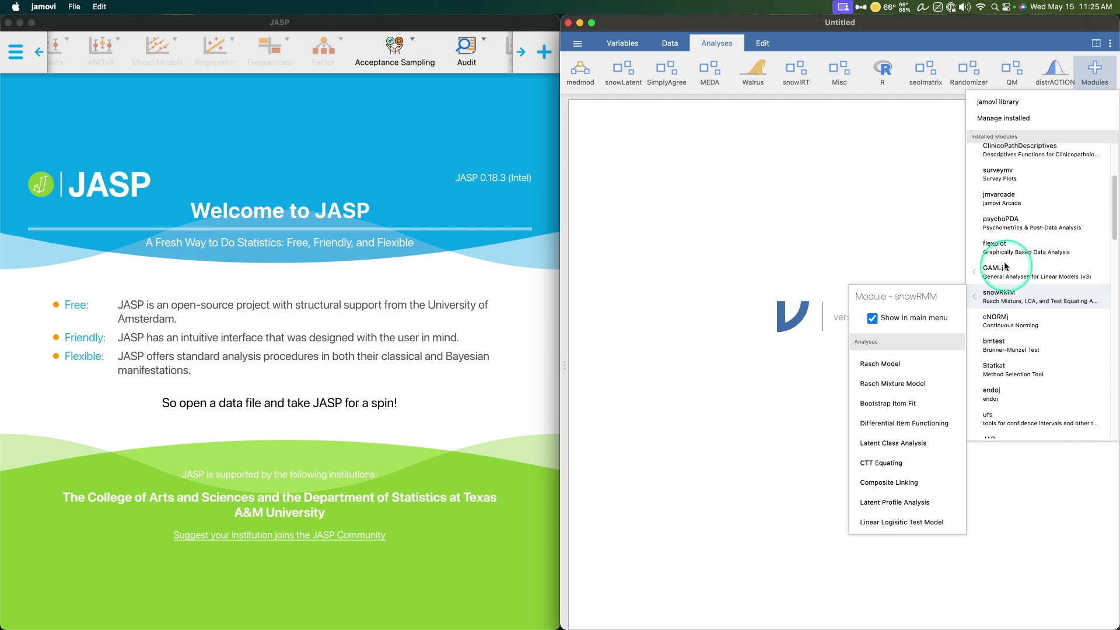
pyautogui.scroll(5, 1056, 298)
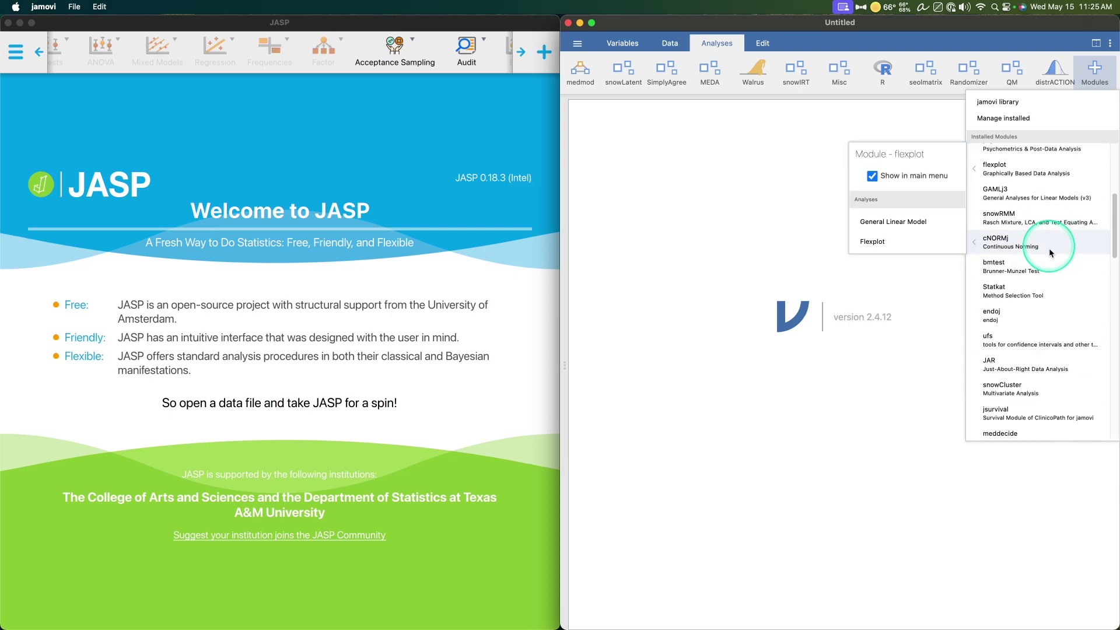
pyautogui.scroll(-8, 1049, 244)
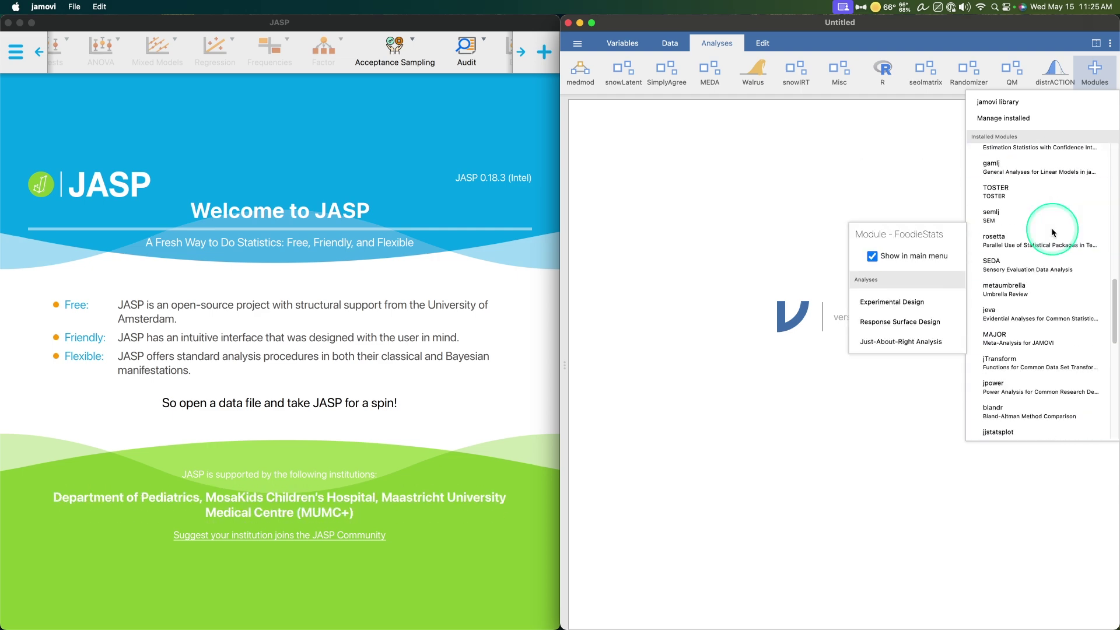
pyautogui.scroll(5, 1047, 326)
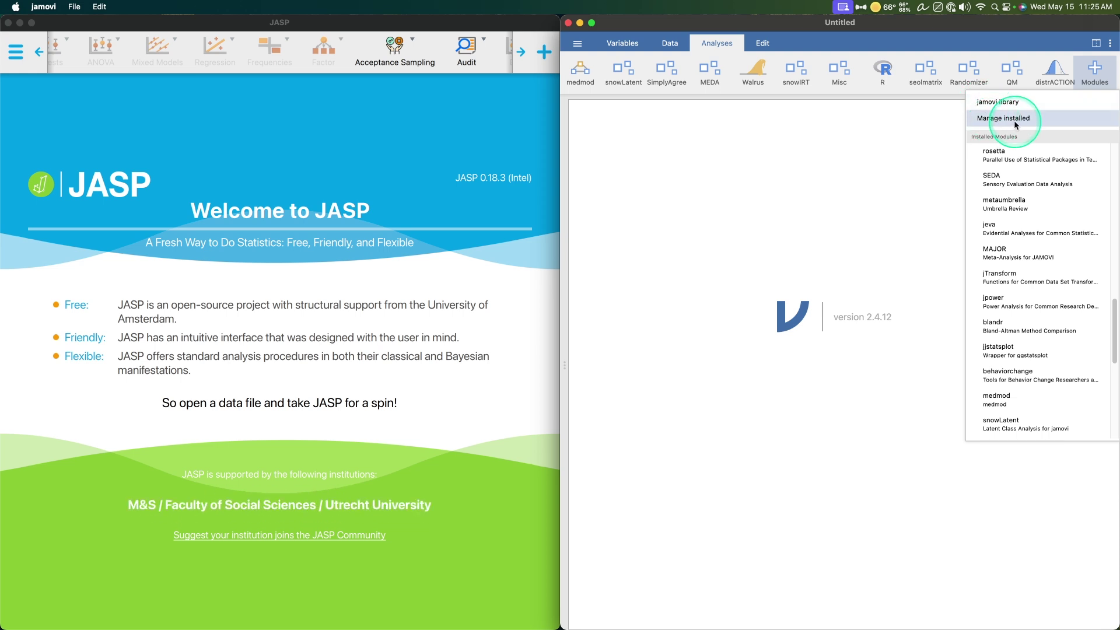
pyautogui.click(918, 226)
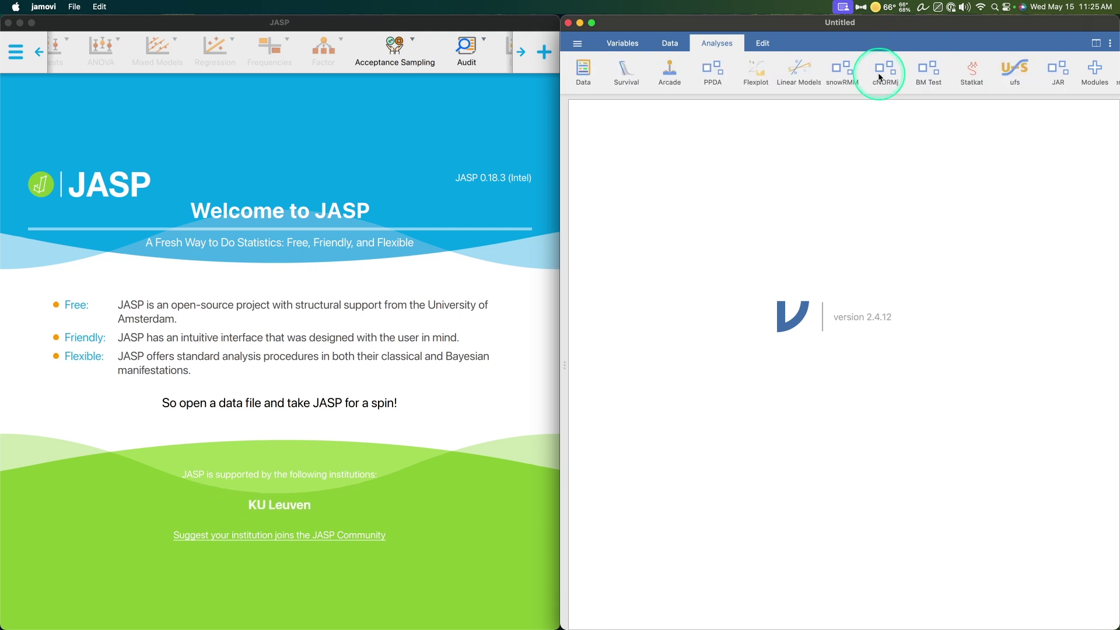
pyautogui.hscroll(10, 880, 76)
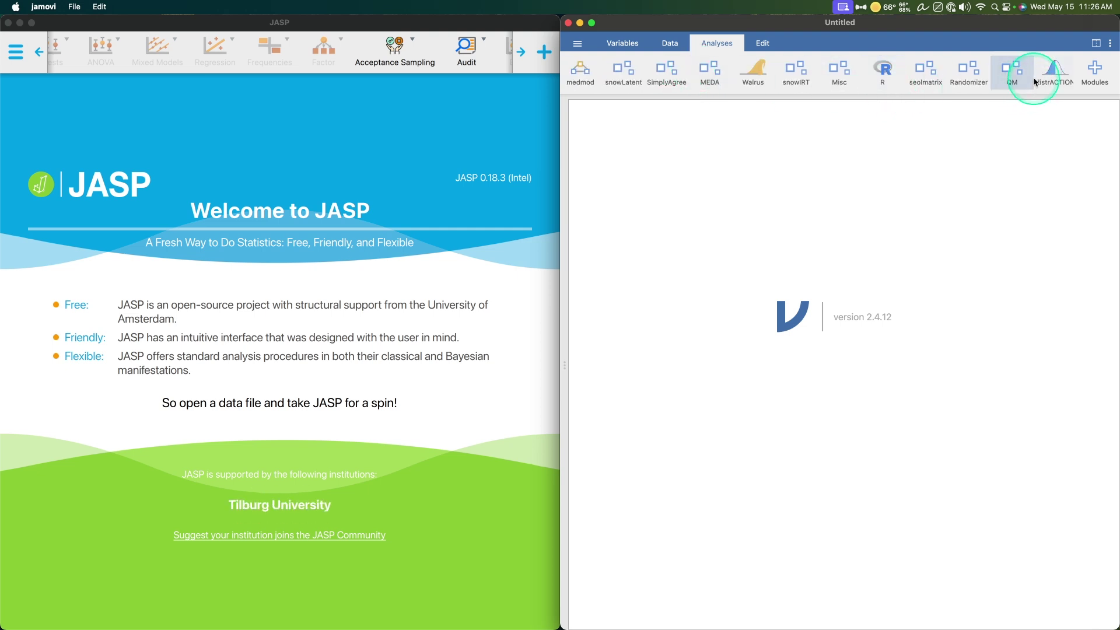
pyautogui.hscroll(-10, 1033, 79)
pyautogui.hscroll(-5, 1033, 82)
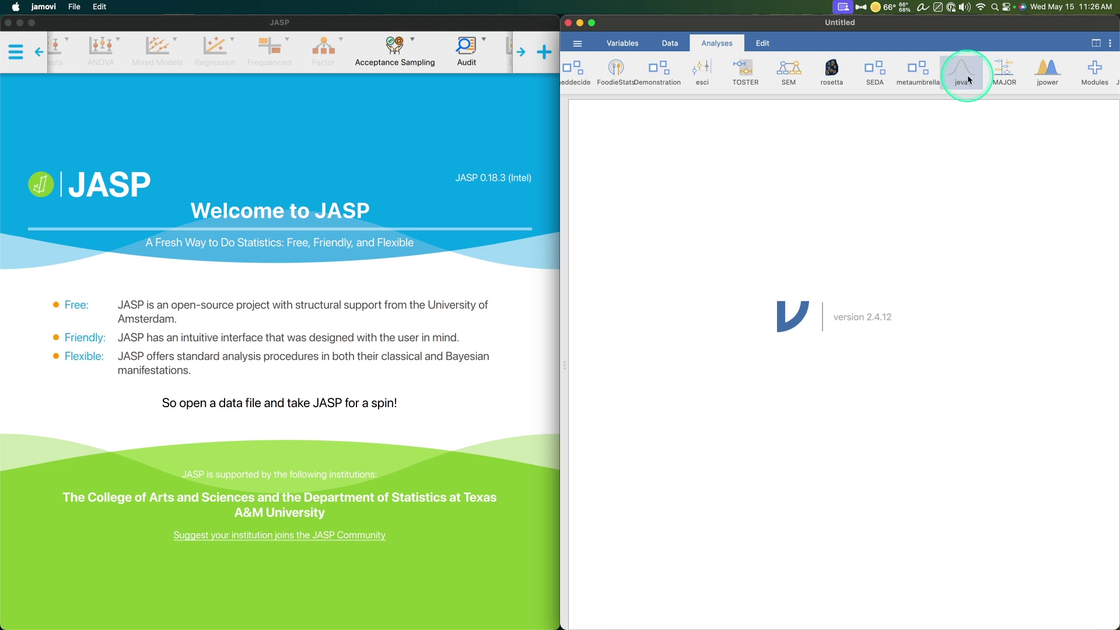
pyautogui.hscroll(10, 968, 81)
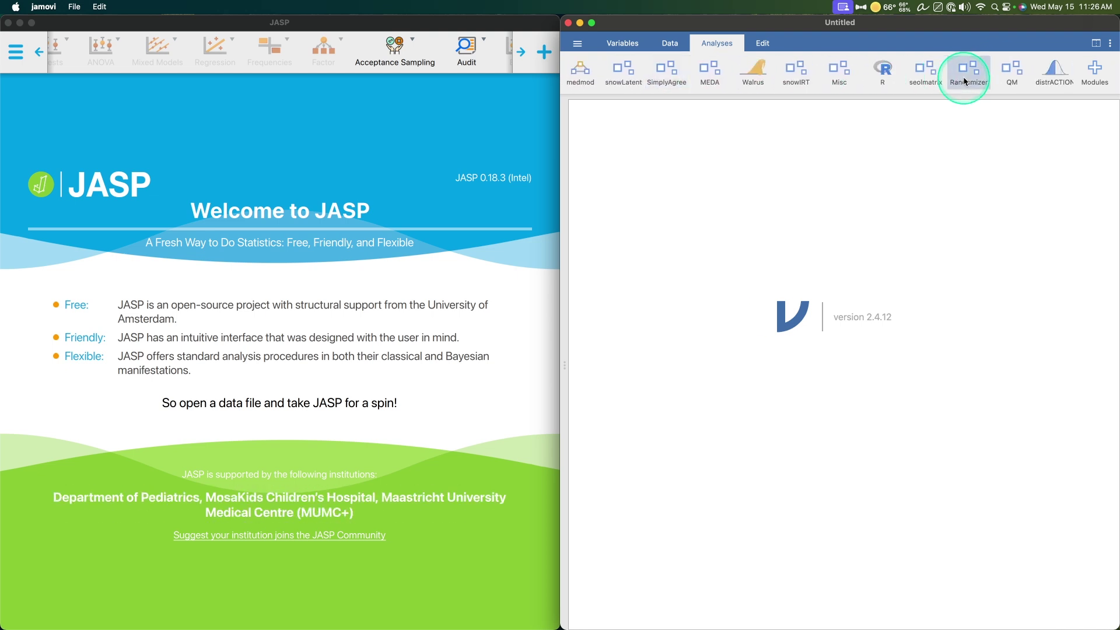
pyautogui.click(825, 79)
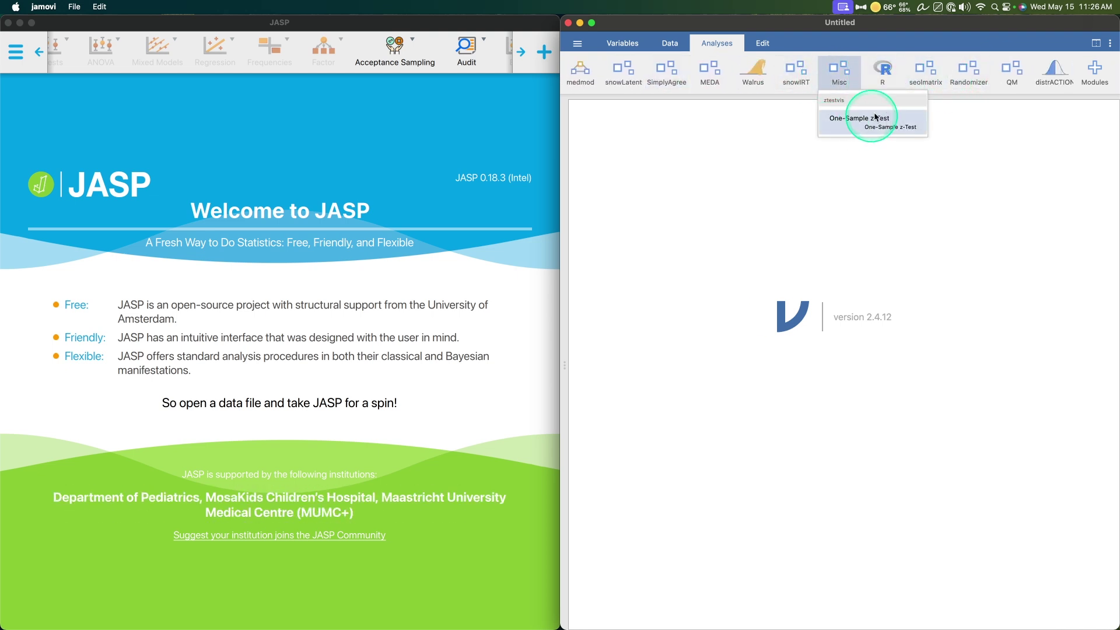
pyautogui.click(1060, 81)
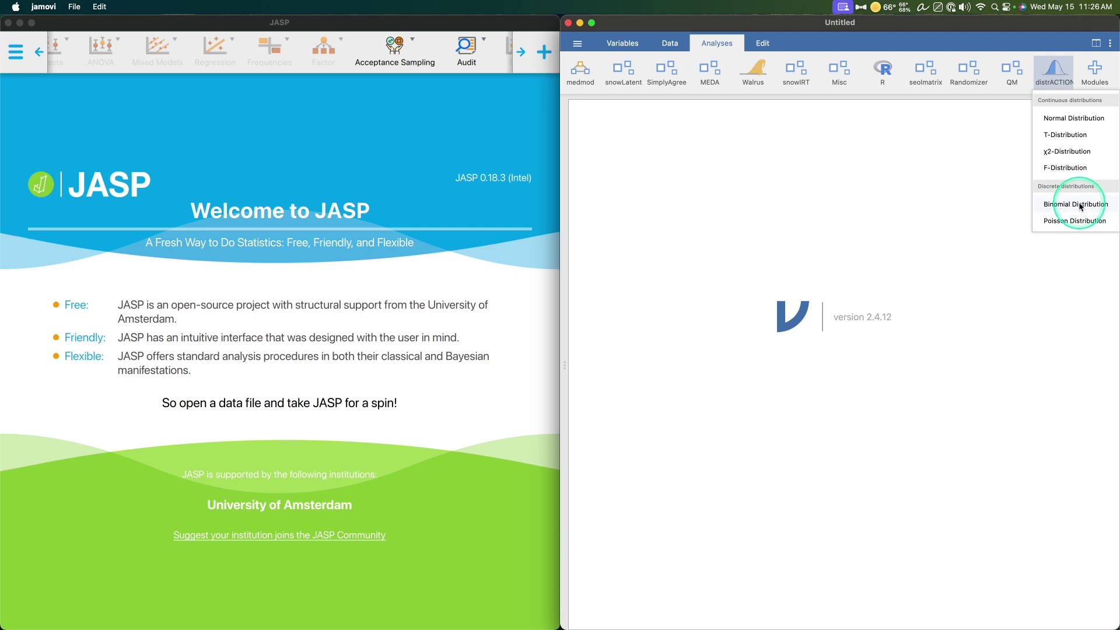
pyautogui.hscroll(-10, 978, 86)
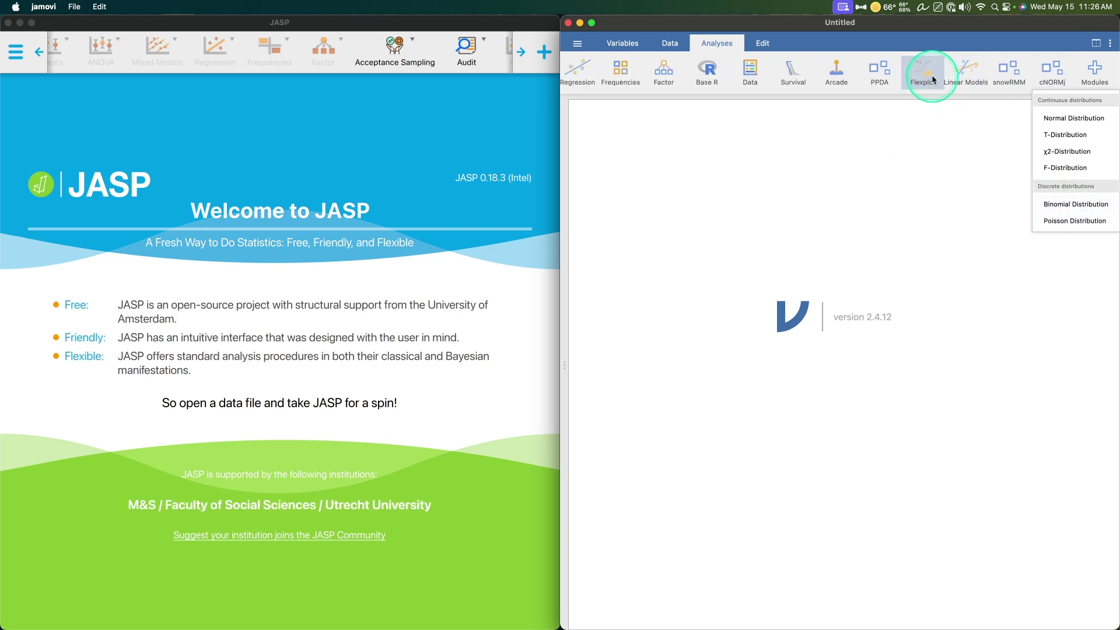
pyautogui.hscroll(-5, 881, 76)
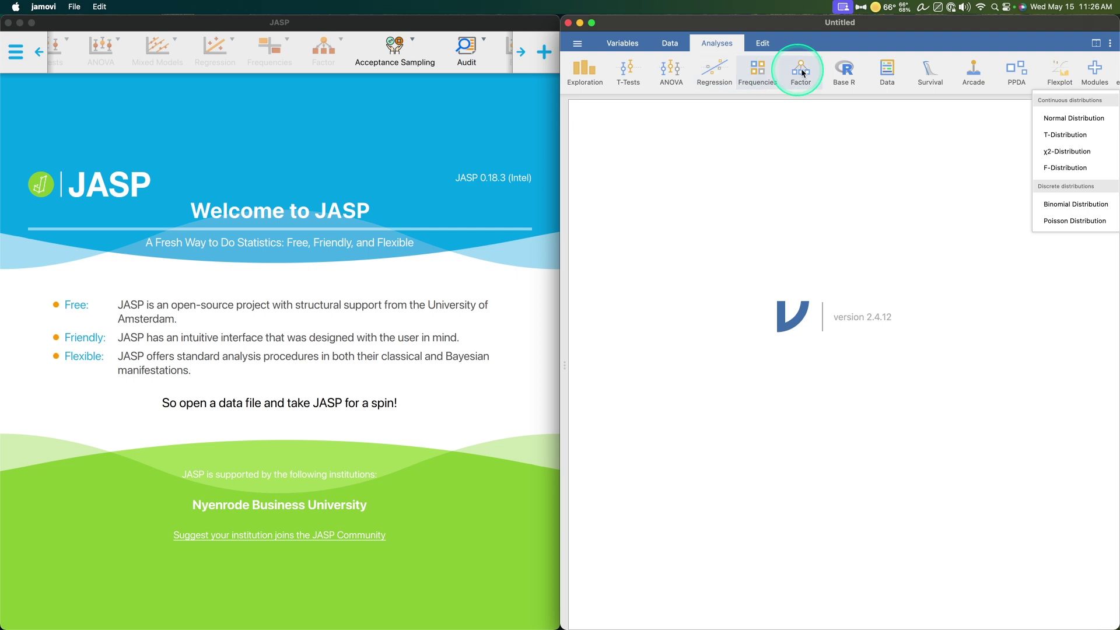
pyautogui.hscroll(10, 887, 82)
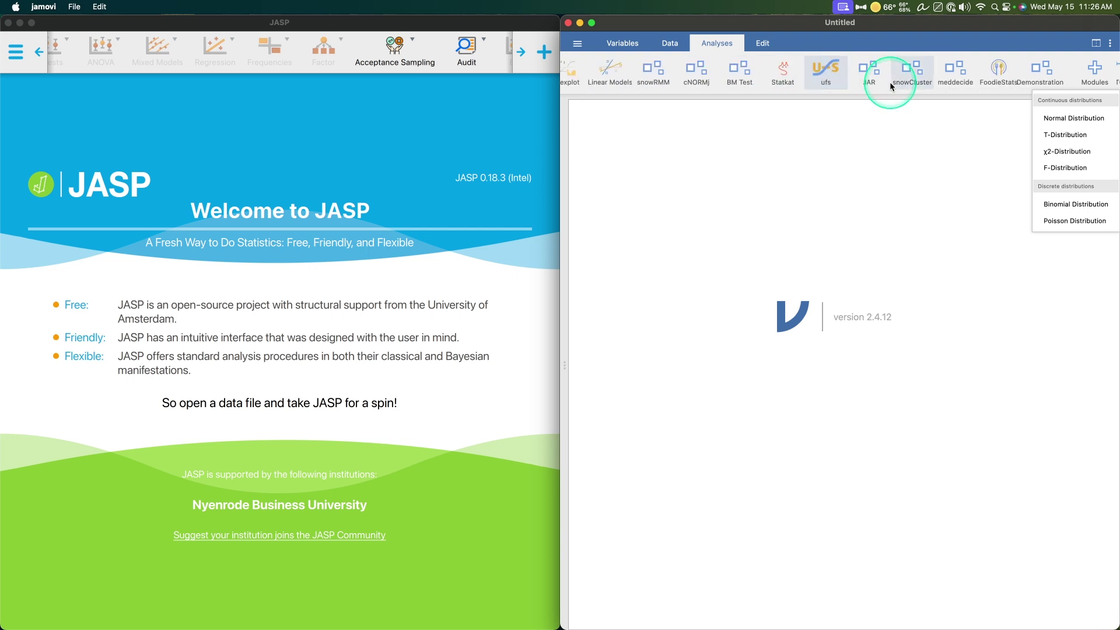
pyautogui.hscroll(2, 962, 76)
pyautogui.click(957, 78)
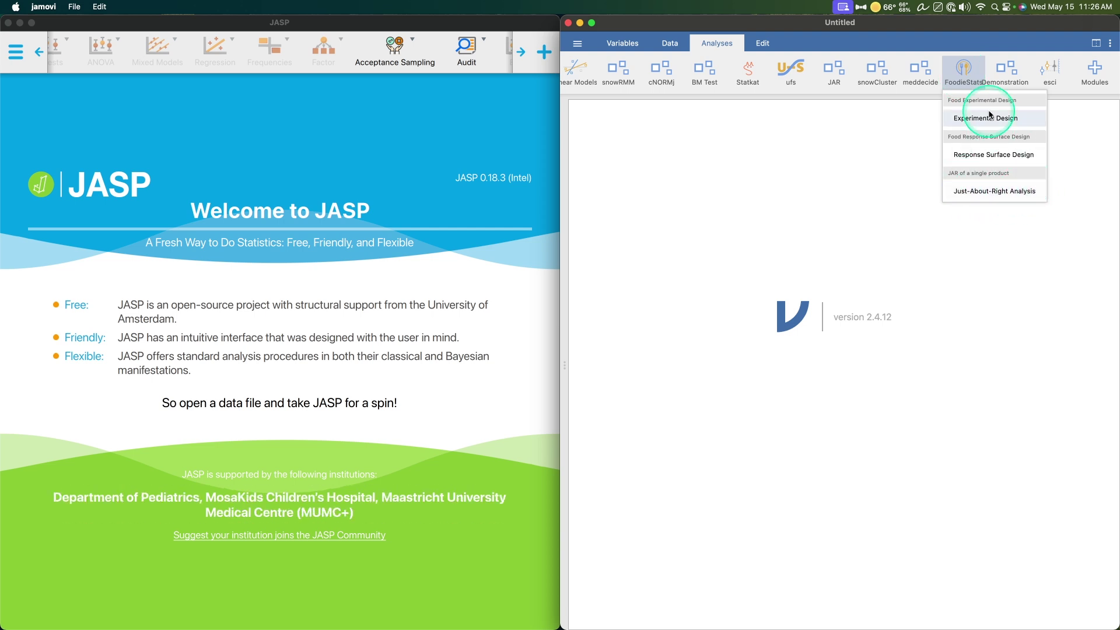
pyautogui.hscroll(-5, 972, 78)
pyautogui.hscroll(5, 971, 79)
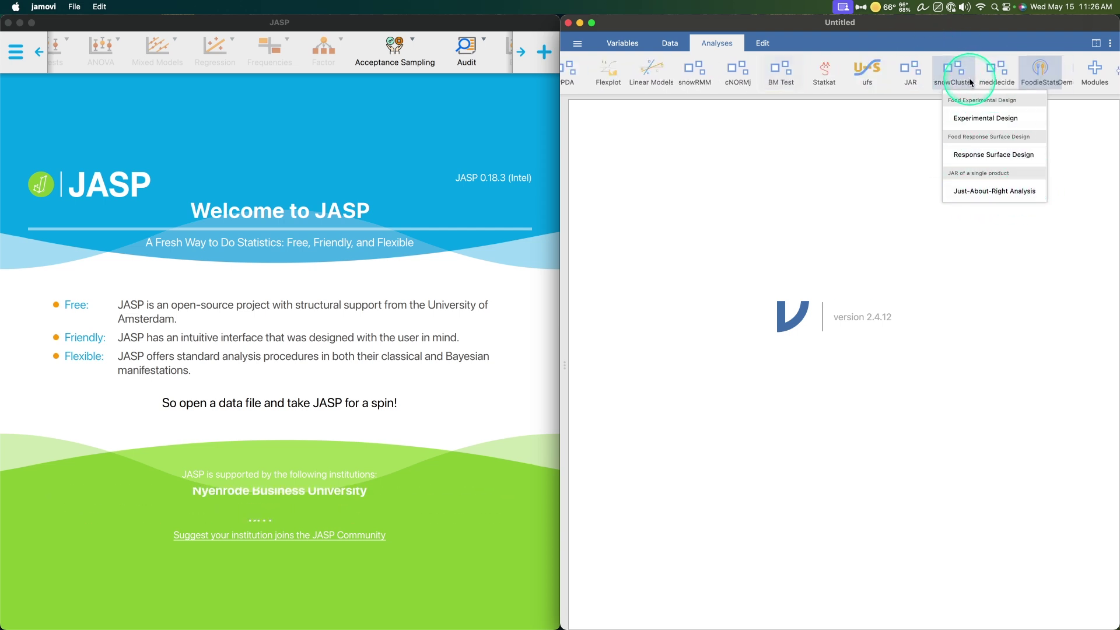
pyautogui.click(909, 73)
pyautogui.hscroll(5, 820, 83)
pyautogui.hscroll(2, 818, 83)
pyautogui.hscroll(6, 945, 73)
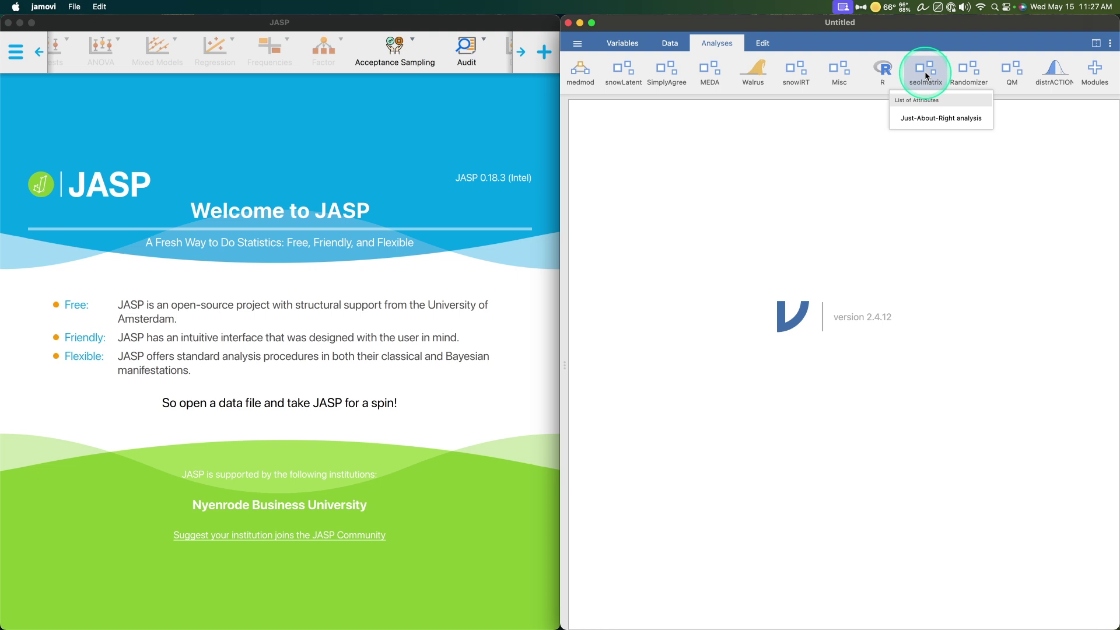
pyautogui.hscroll(-3, 924, 71)
pyautogui.click(762, 70)
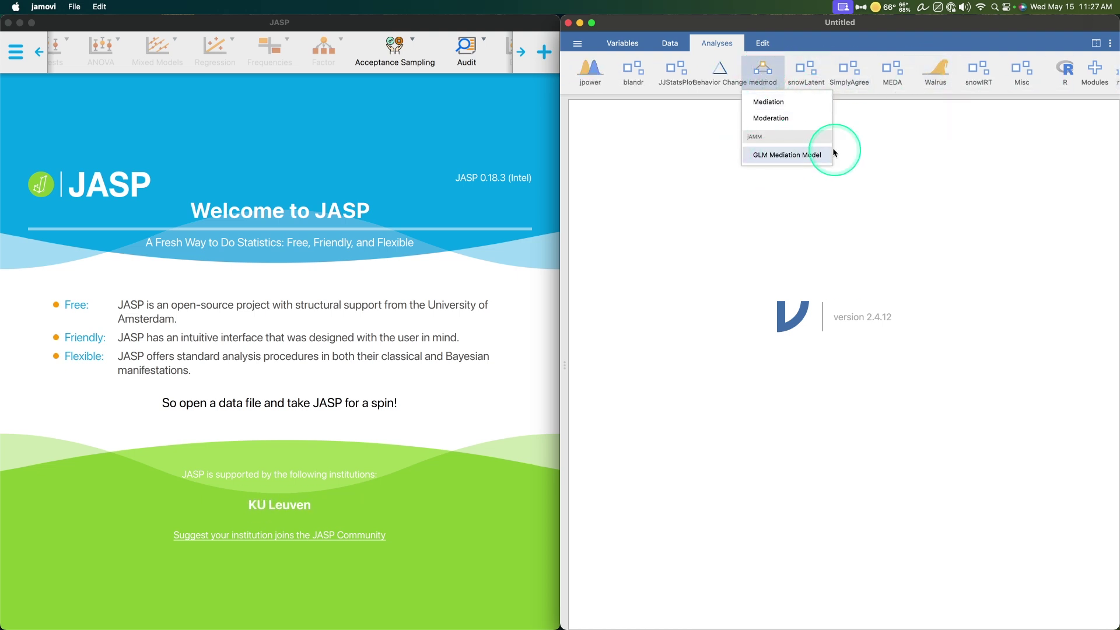
pyautogui.hscroll(-5, 898, 75)
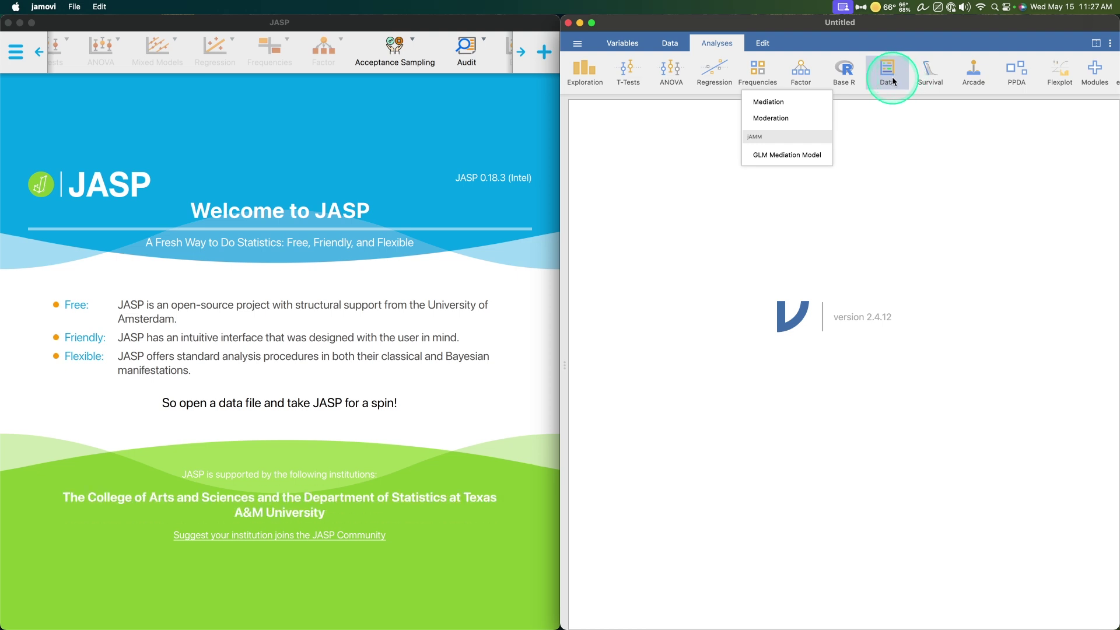
# - Close the mediation list and show jamovi's empty spreadsheet with columns A, B and C
pyautogui.click(890, 160)
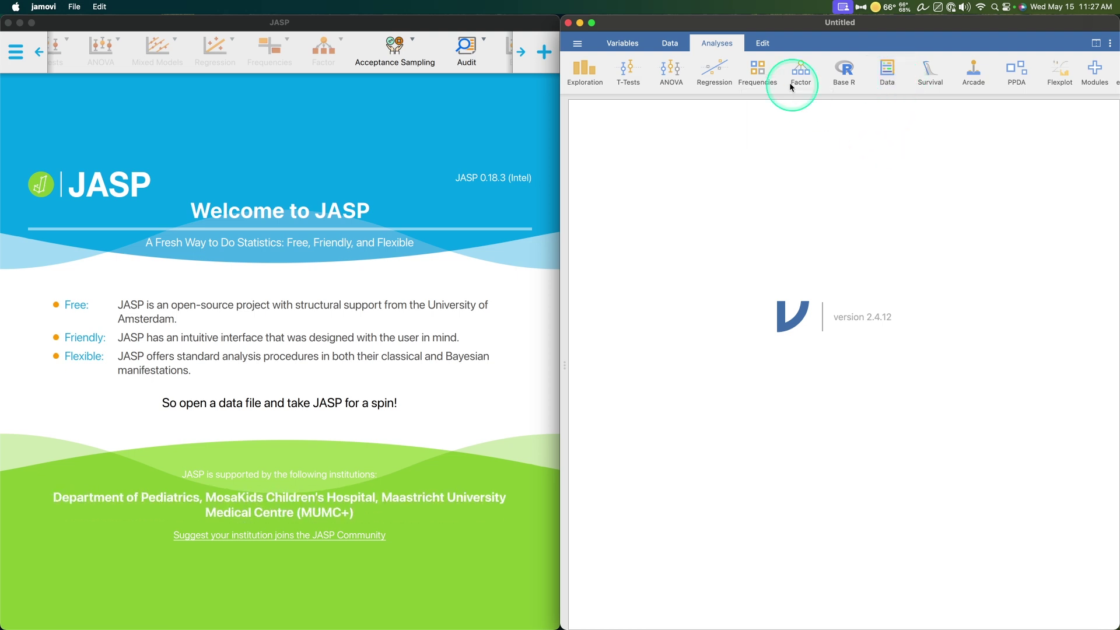
pyautogui.click(628, 47)
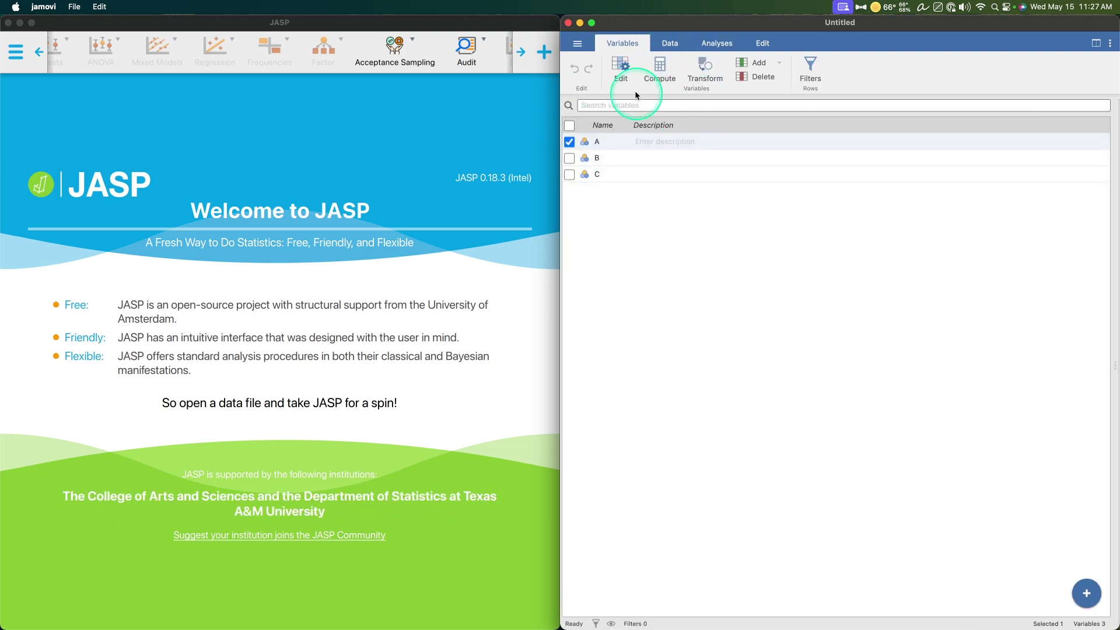
pyautogui.click(676, 47)
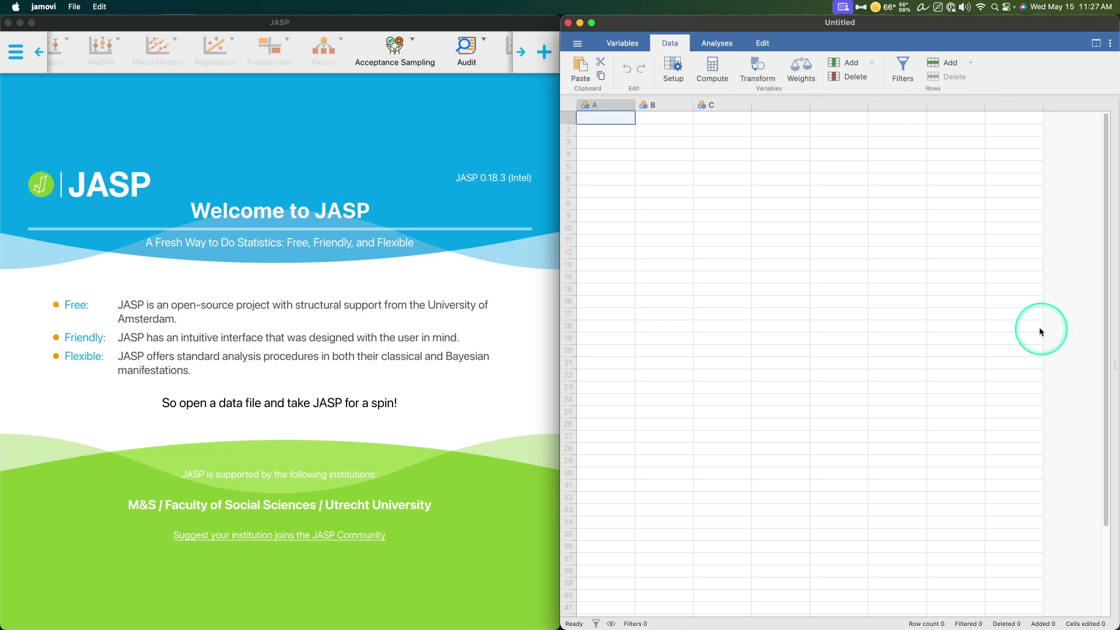
pyautogui.click(802, 289)
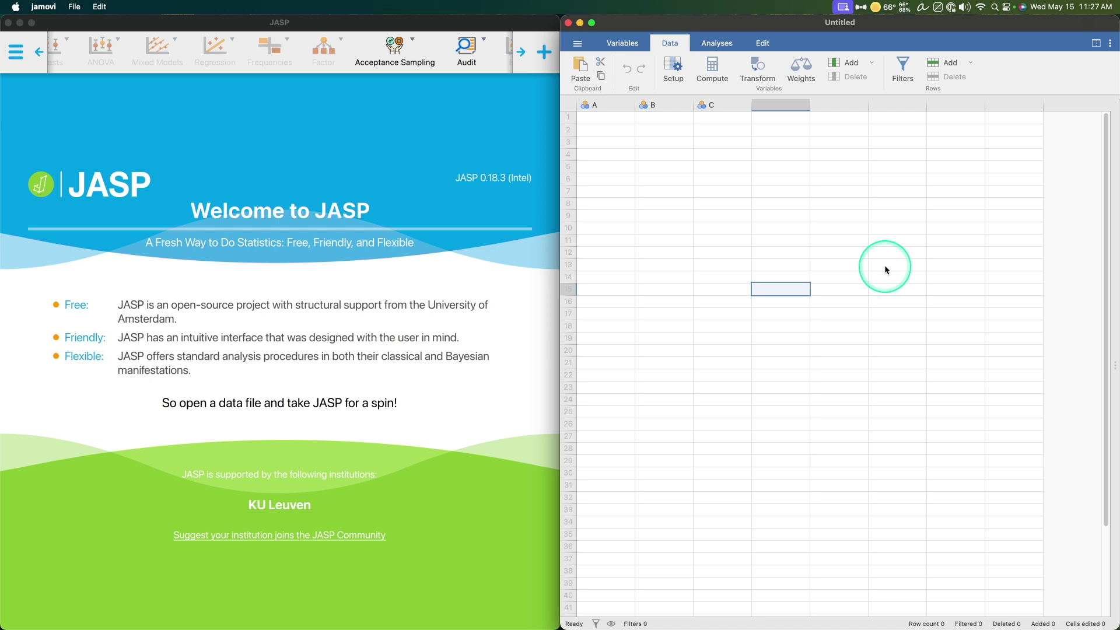
# - Switch jamovi from Analyses to the Edit ribbon for formatting the empty Results document
pyautogui.click(717, 43)
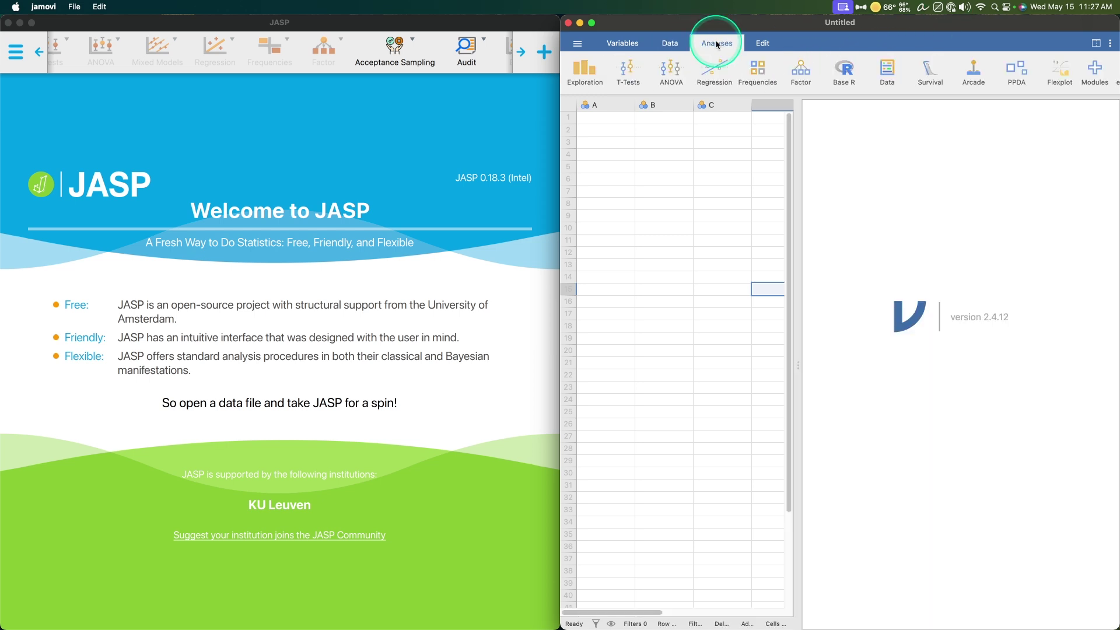
pyautogui.click(762, 43)
pyautogui.click(926, 236)
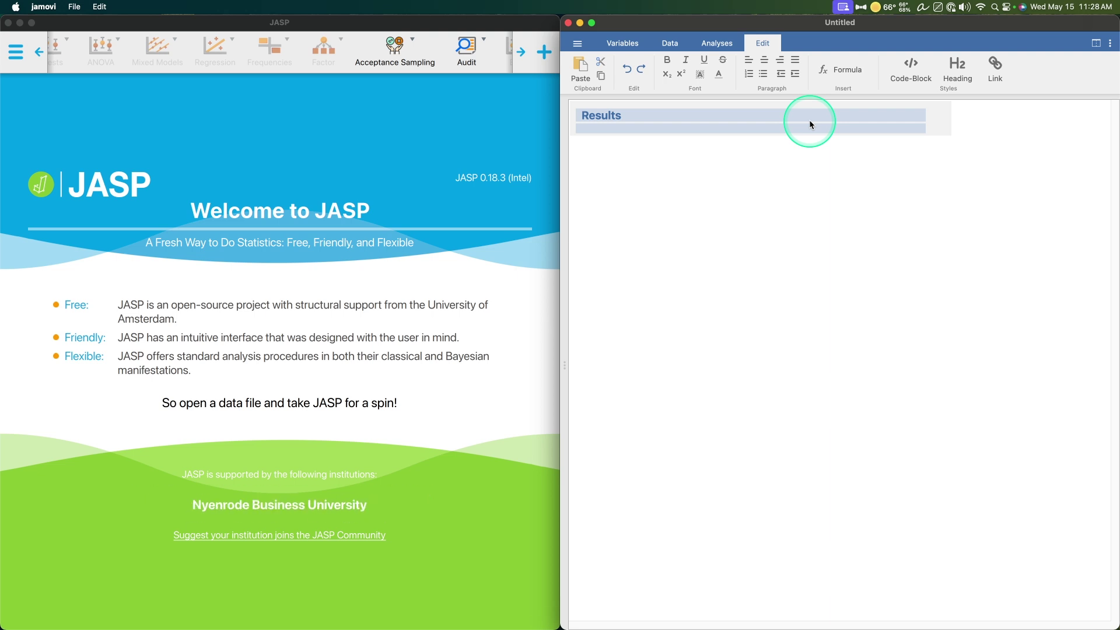
# - Return to Analyses, scroll the installed Modules list, then close it back to Results
pyautogui.click(713, 46)
pyautogui.click(1094, 69)
pyautogui.scroll(-3, 1046, 175)
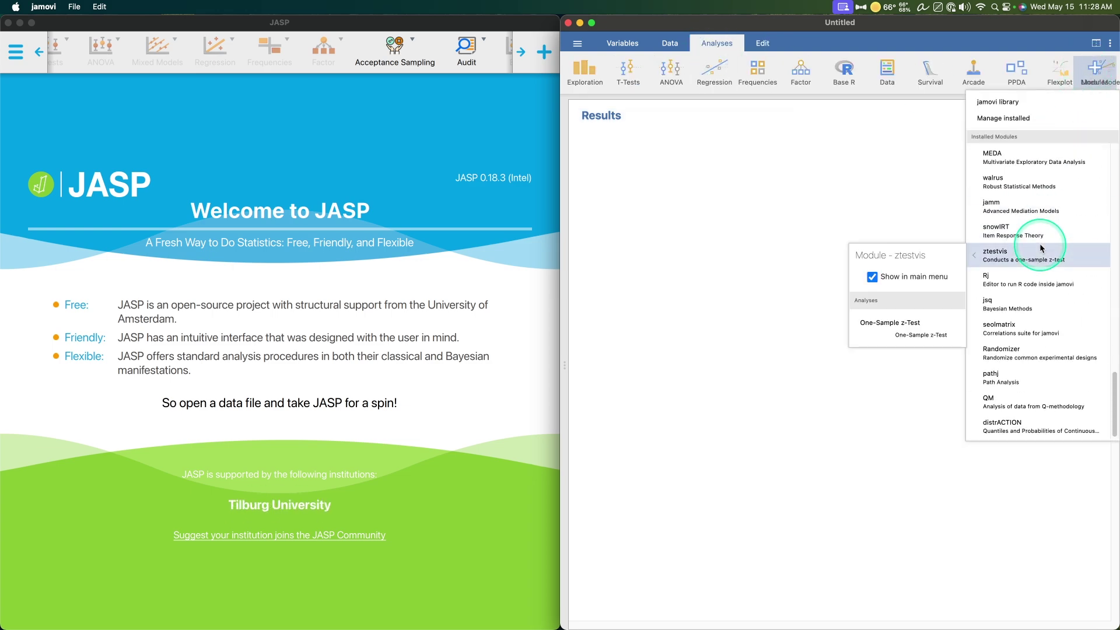
pyautogui.scroll(5, 1032, 280)
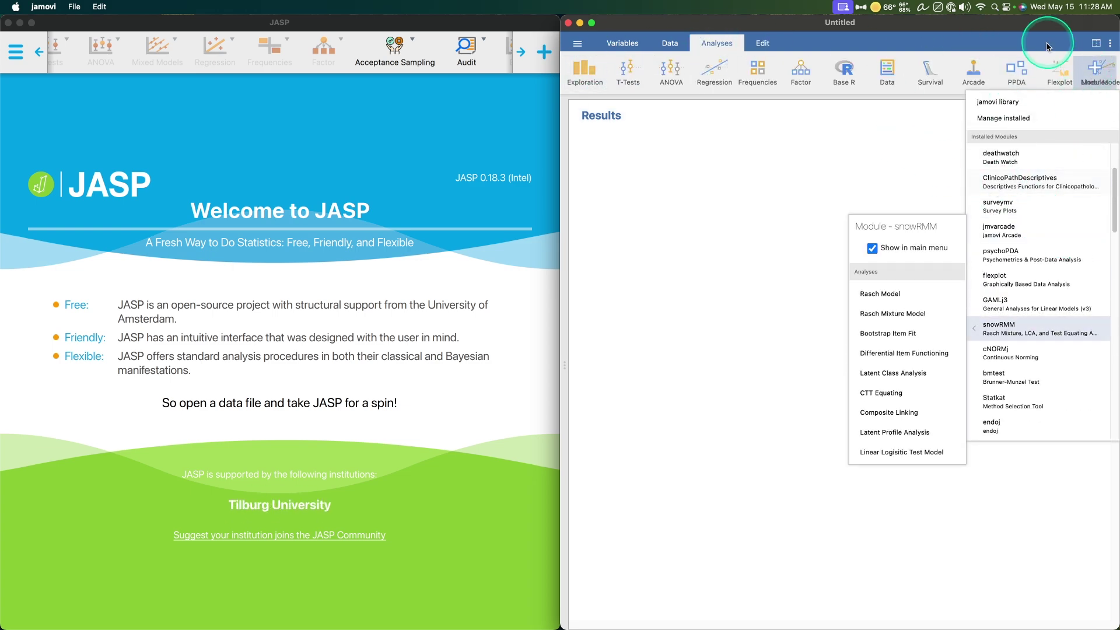
pyautogui.click(786, 216)
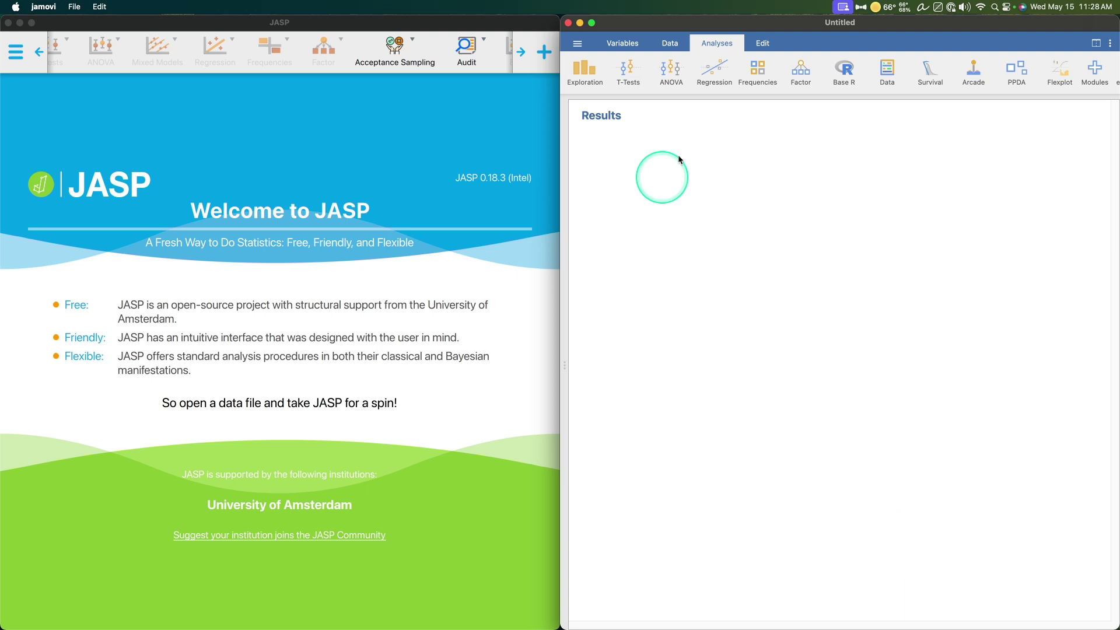
# - Switch among the Data, Analyses and Edit views, briefly opening the ☰ main menu
pyautogui.click(669, 42)
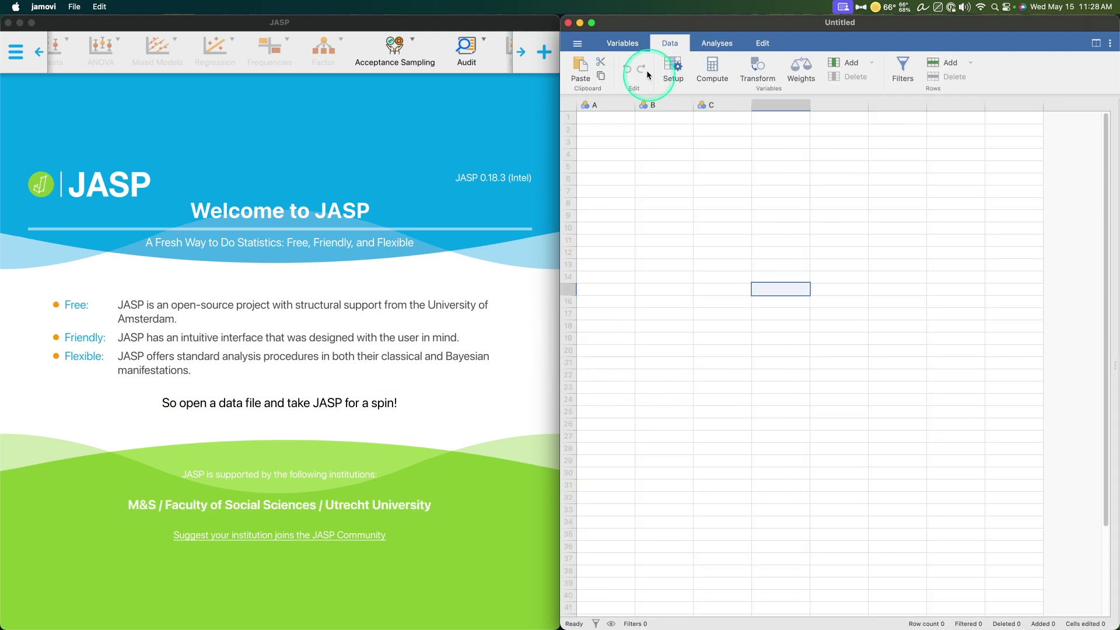
pyautogui.click(577, 43)
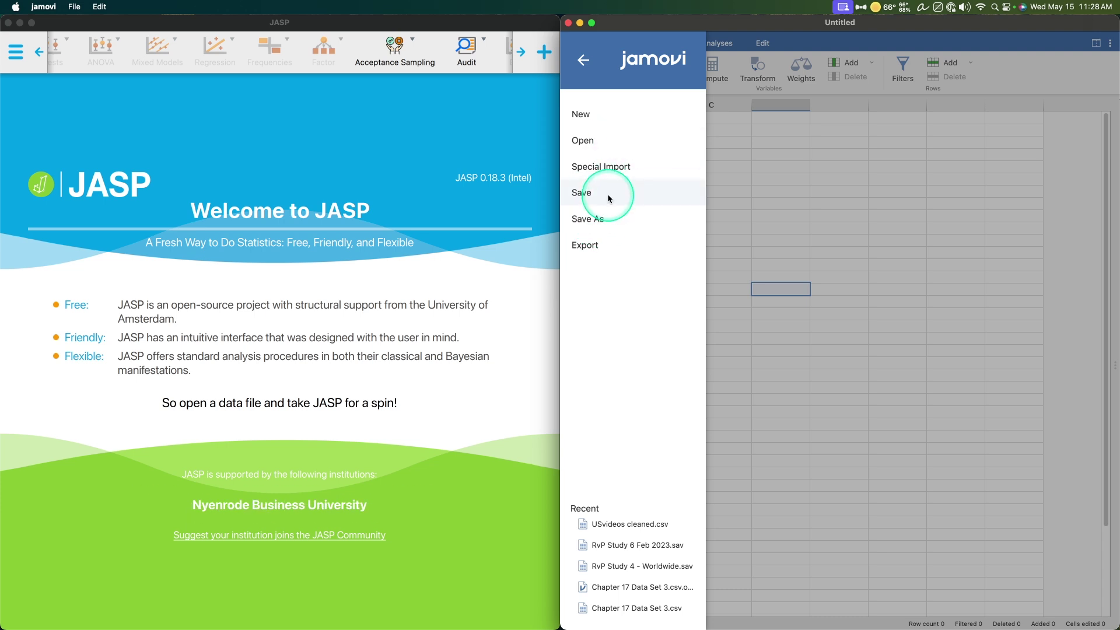
pyautogui.click(847, 191)
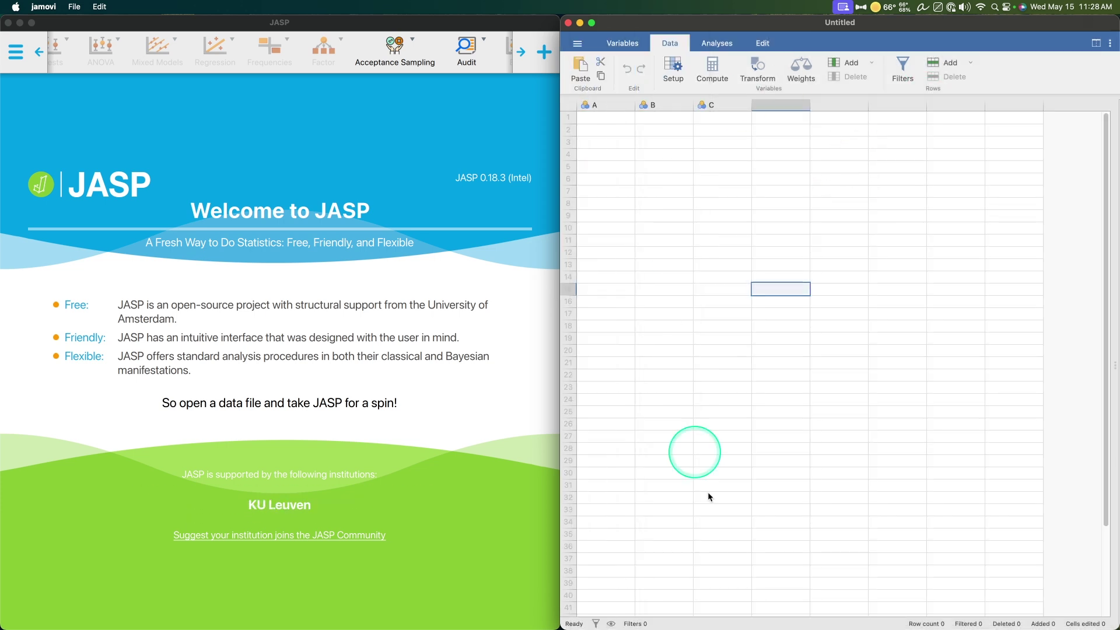
pyautogui.click(716, 43)
pyautogui.click(619, 284)
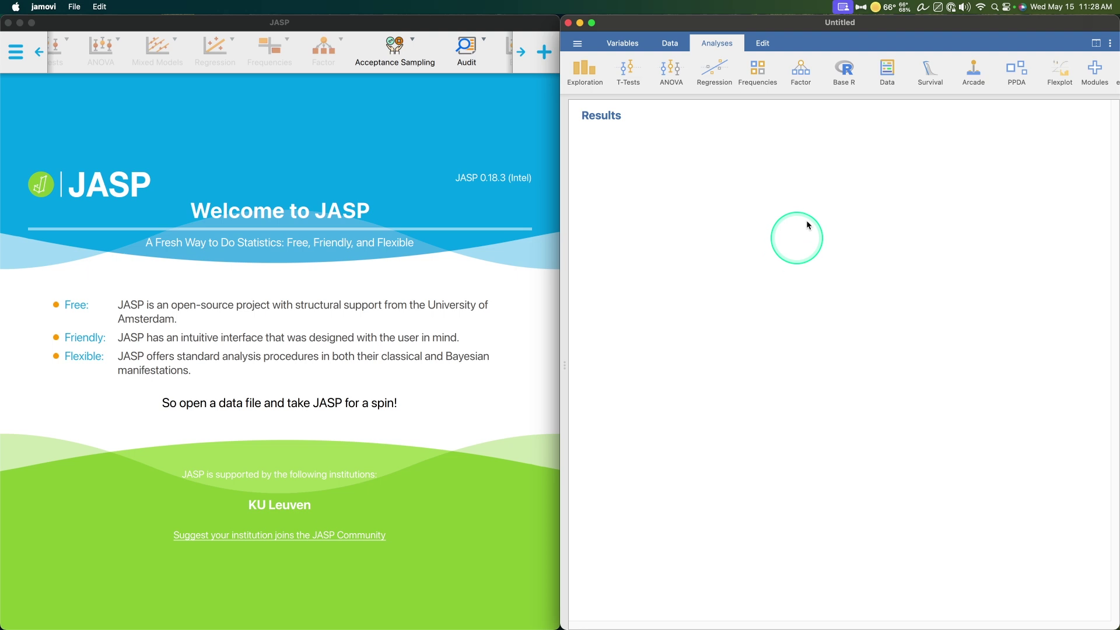
pyautogui.click(781, 51)
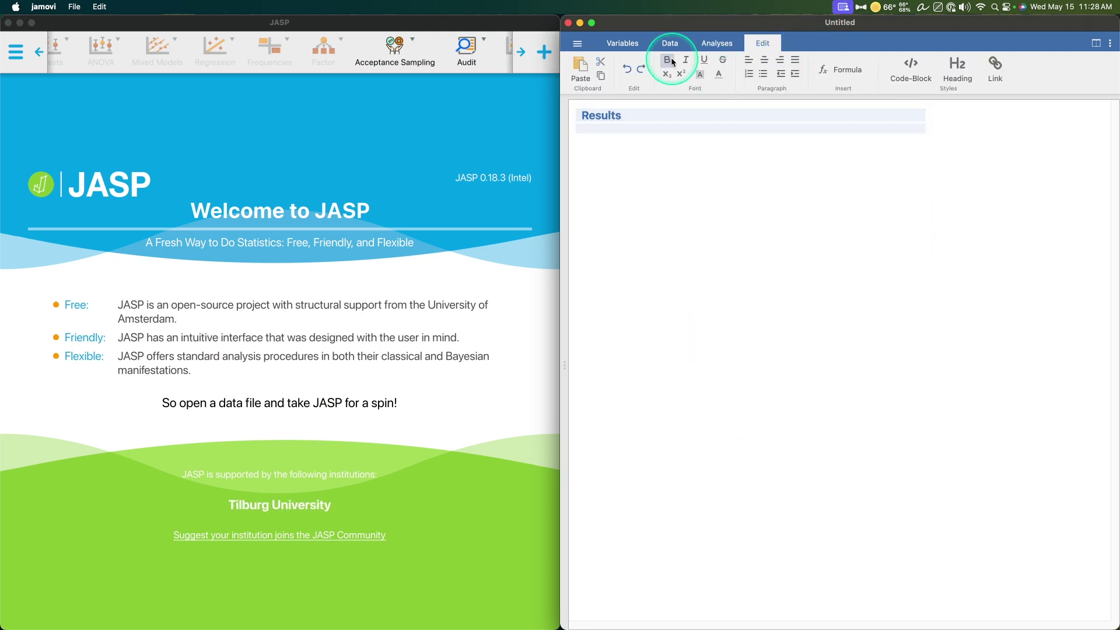
# - From the Data view, choose ☰ > Special Import > This PC to browse the Desktop folder
pyautogui.click(585, 49)
pyautogui.click(592, 195)
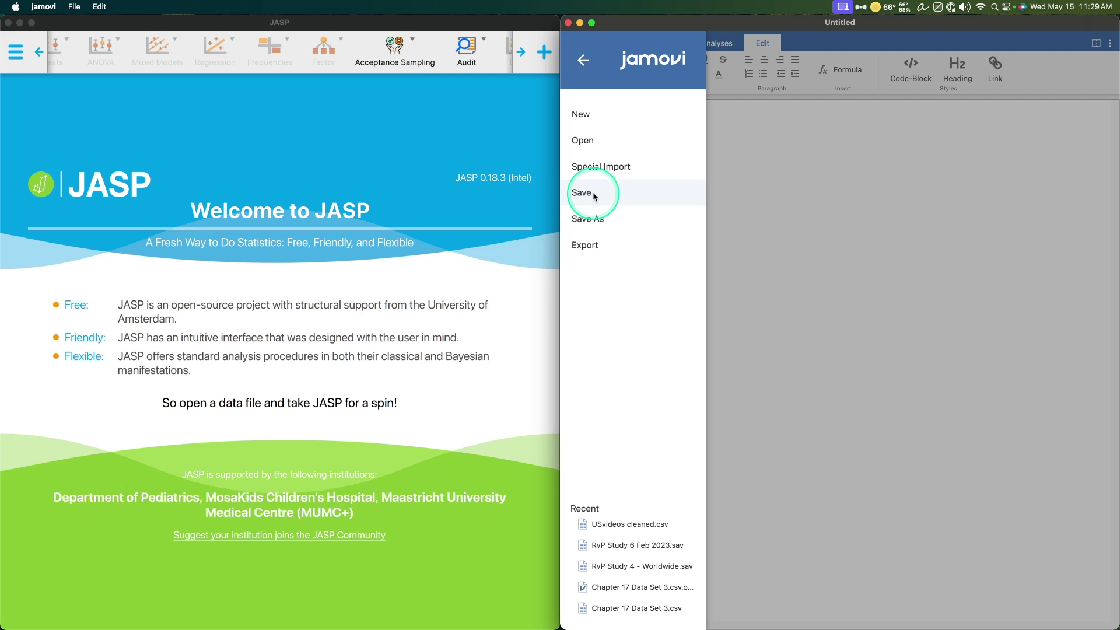
pyautogui.click(866, 194)
pyautogui.click(677, 43)
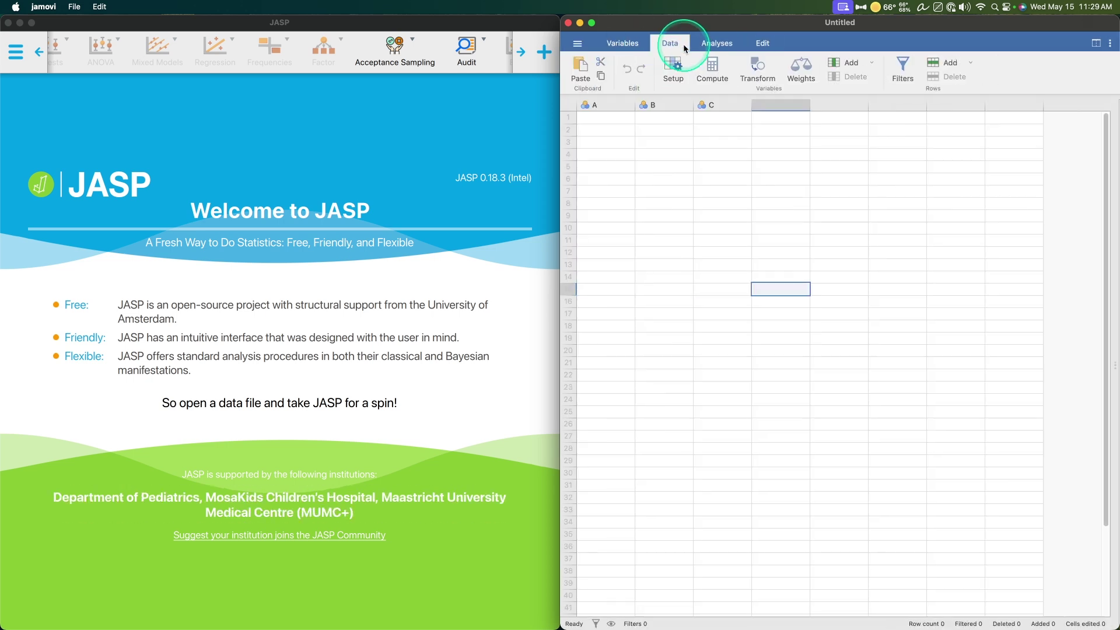
pyautogui.click(577, 50)
pyautogui.click(633, 168)
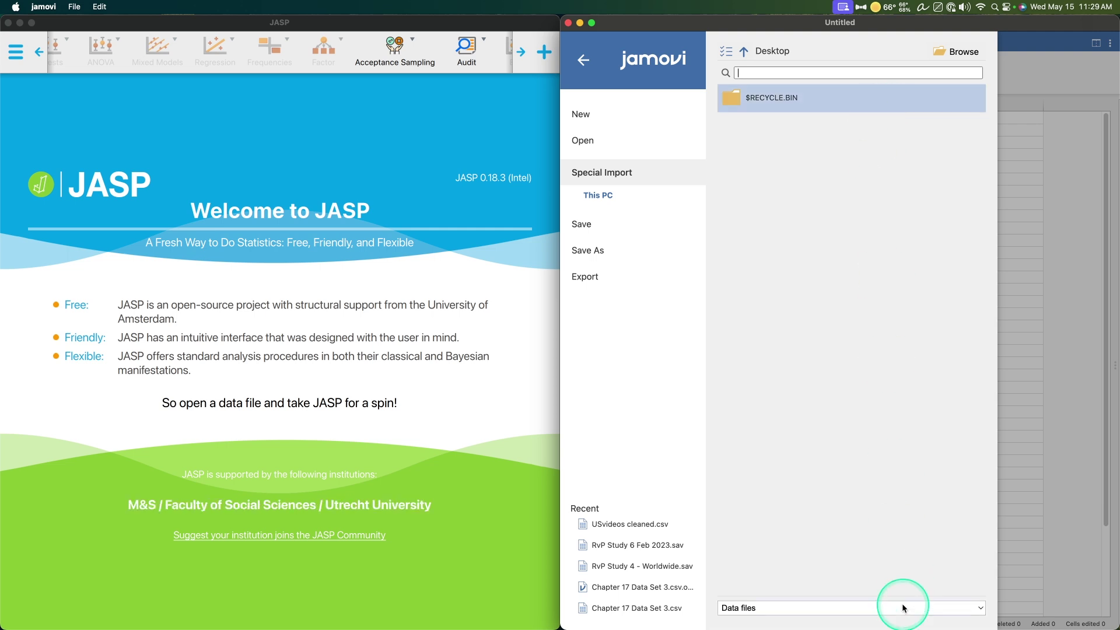
# - Browse the Data Library folders under Open, then close the menu and hide the spreadsheet
pyautogui.click(596, 199)
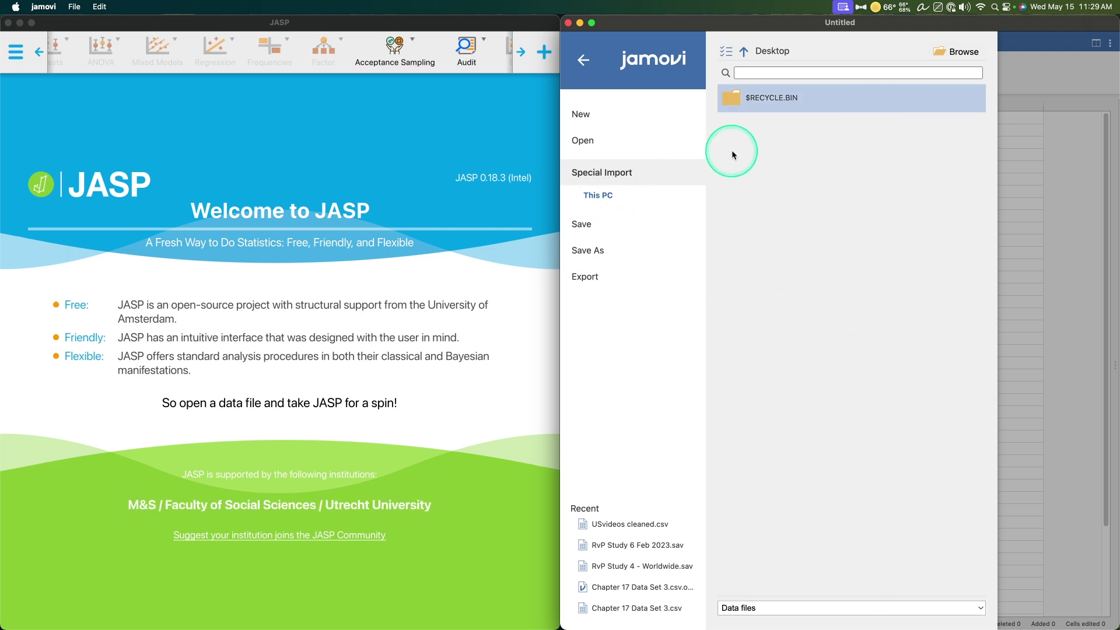
pyautogui.click(610, 134)
pyautogui.click(607, 196)
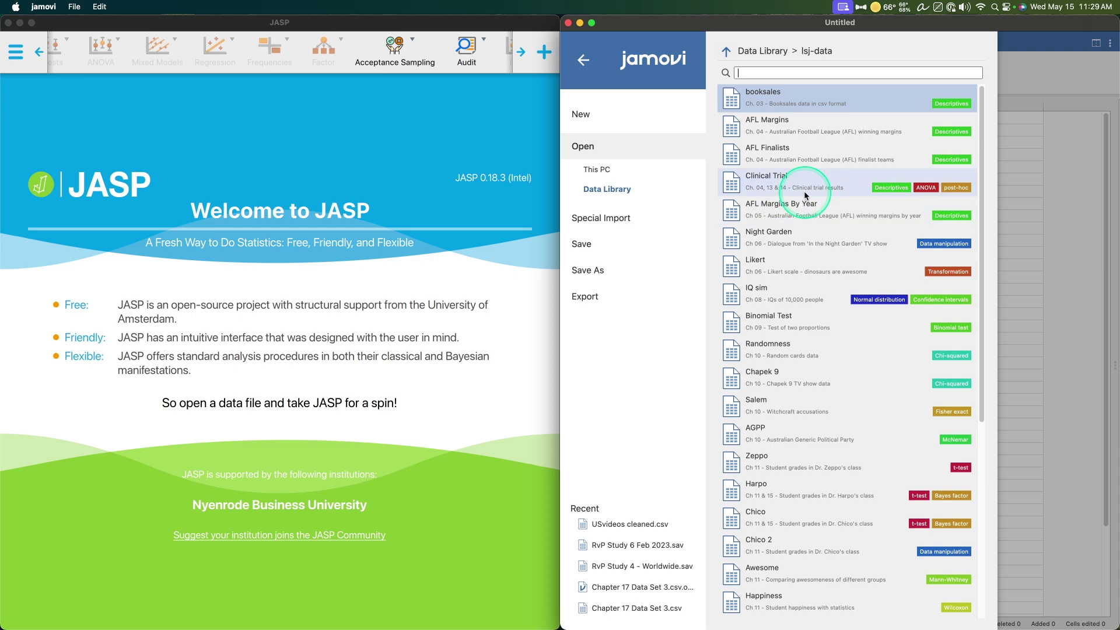
pyautogui.click(770, 51)
pyautogui.scroll(-10, 911, 341)
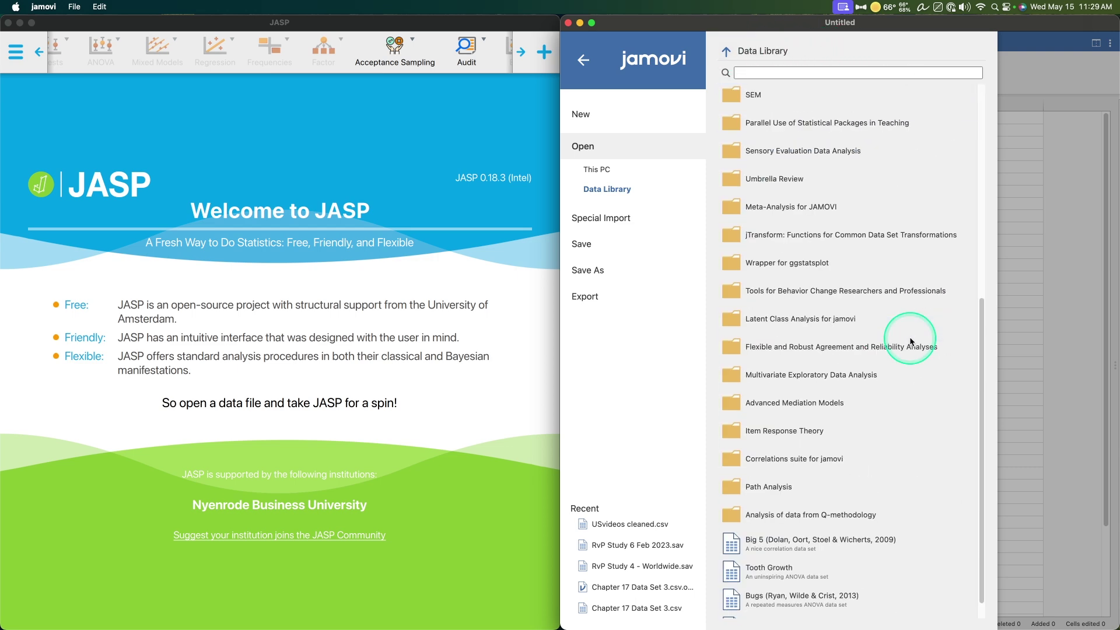
pyautogui.scroll(6, 925, 454)
pyautogui.scroll(-6, 939, 503)
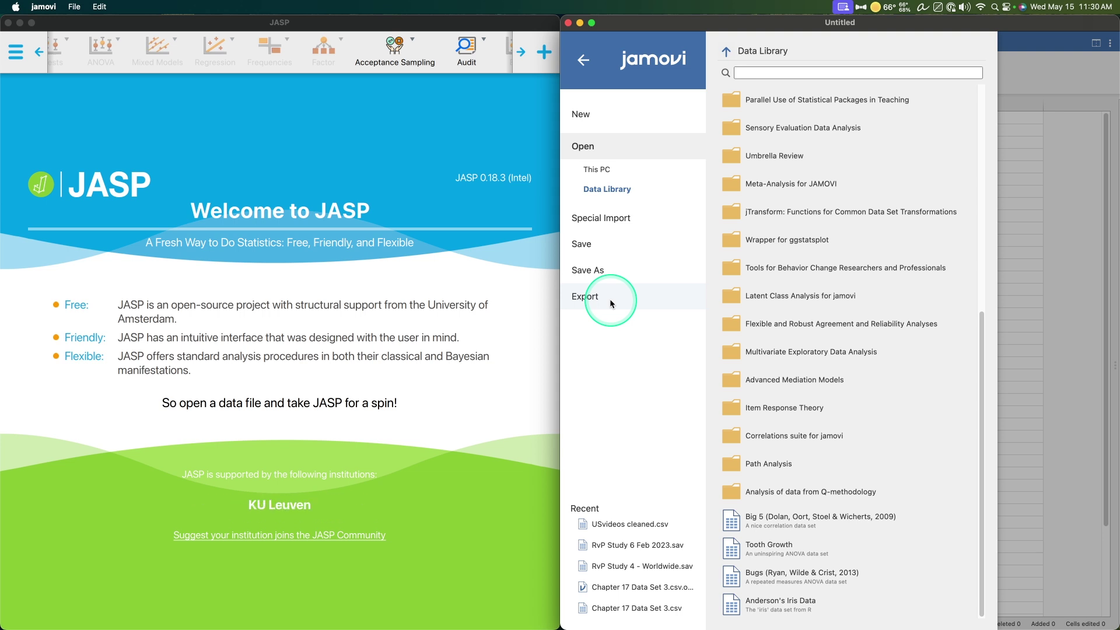
pyautogui.press('Escape')
pyautogui.click(719, 42)
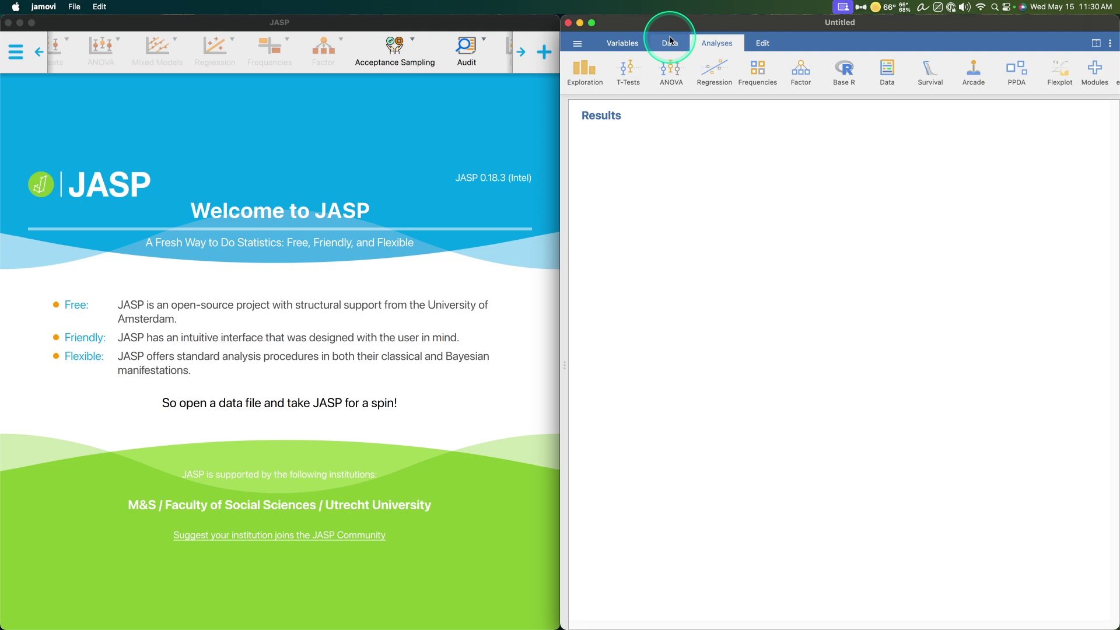
pyautogui.click(578, 43)
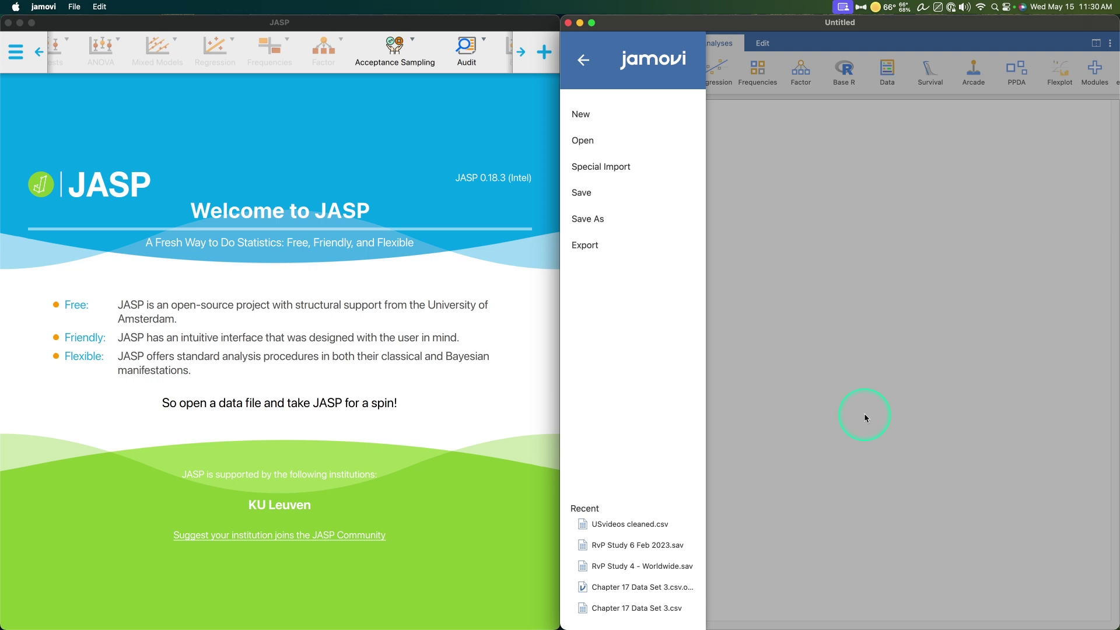
pyautogui.click(849, 155)
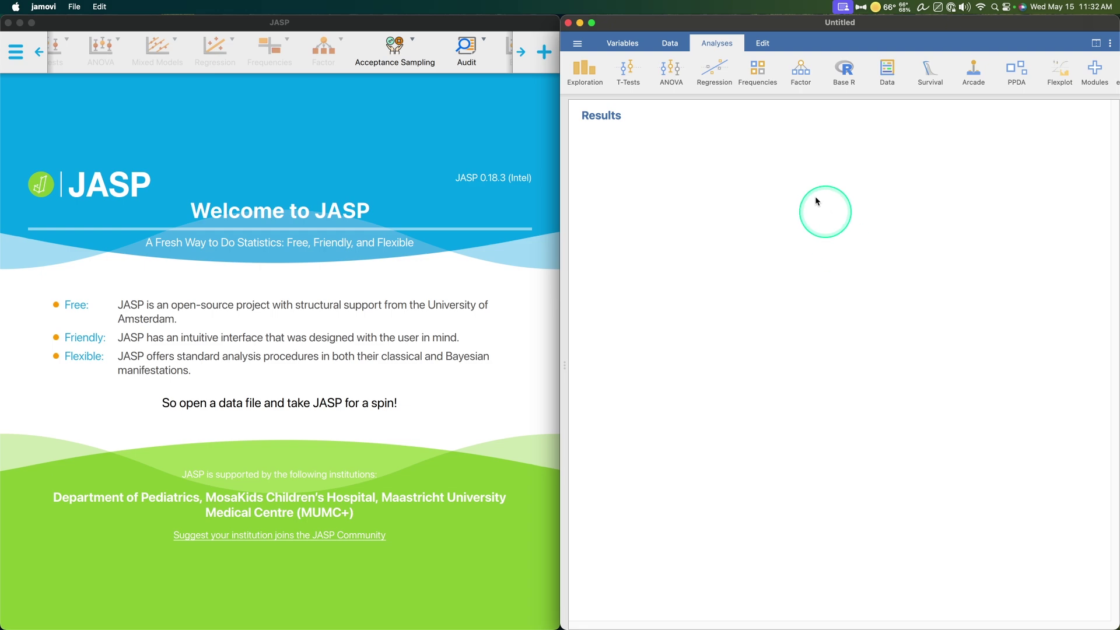
# - From the Data view, open the Data Library and scroll folders like R data sets, SEM, Umbrella Review
pyautogui.click(670, 43)
pyautogui.click(578, 44)
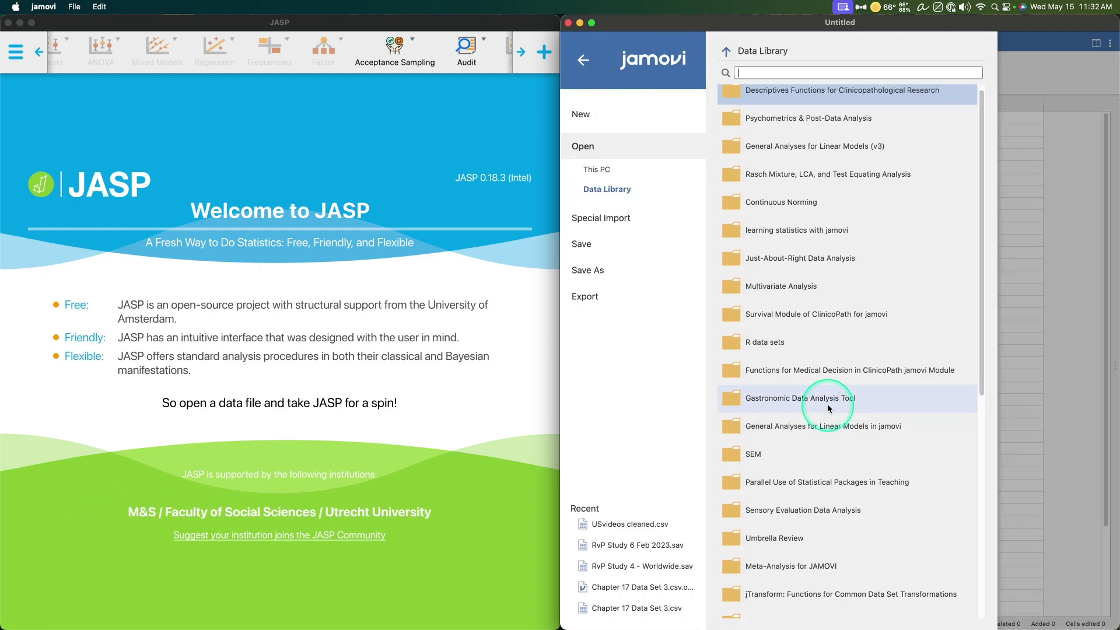
pyautogui.scroll(-10, 845, 382)
pyautogui.scroll(10, 845, 385)
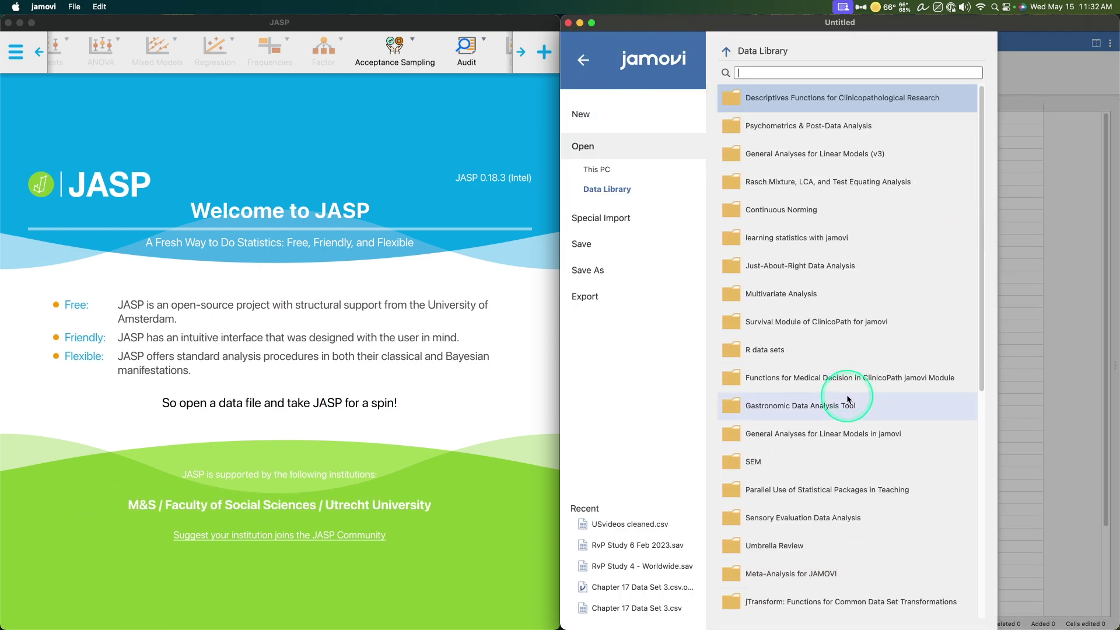
pyautogui.scroll(-12, 848, 379)
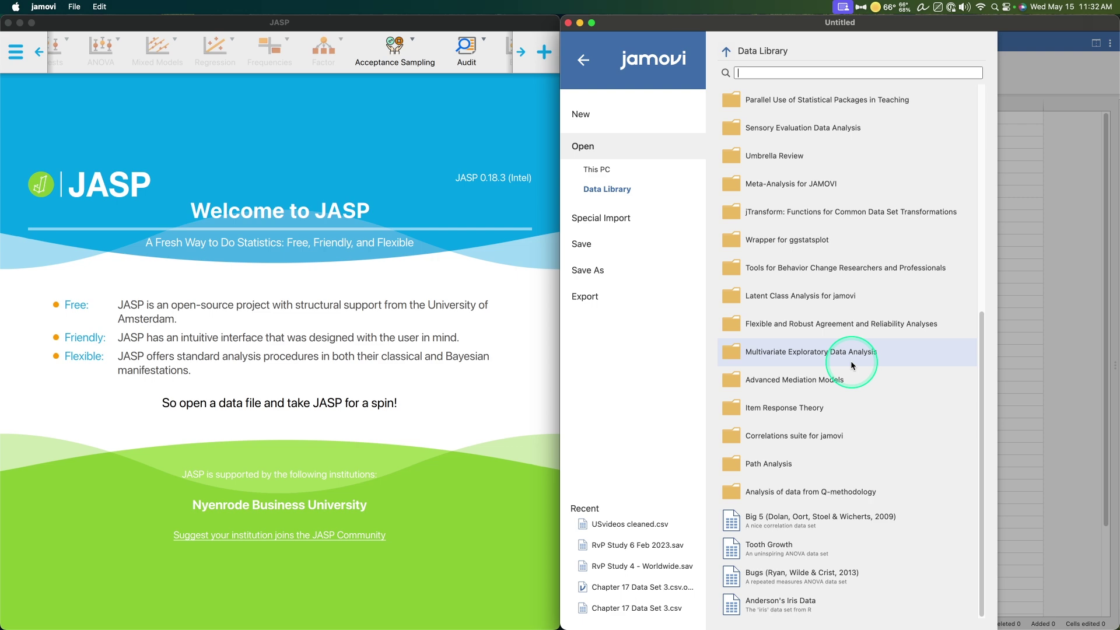
pyautogui.scroll(8, 851, 366)
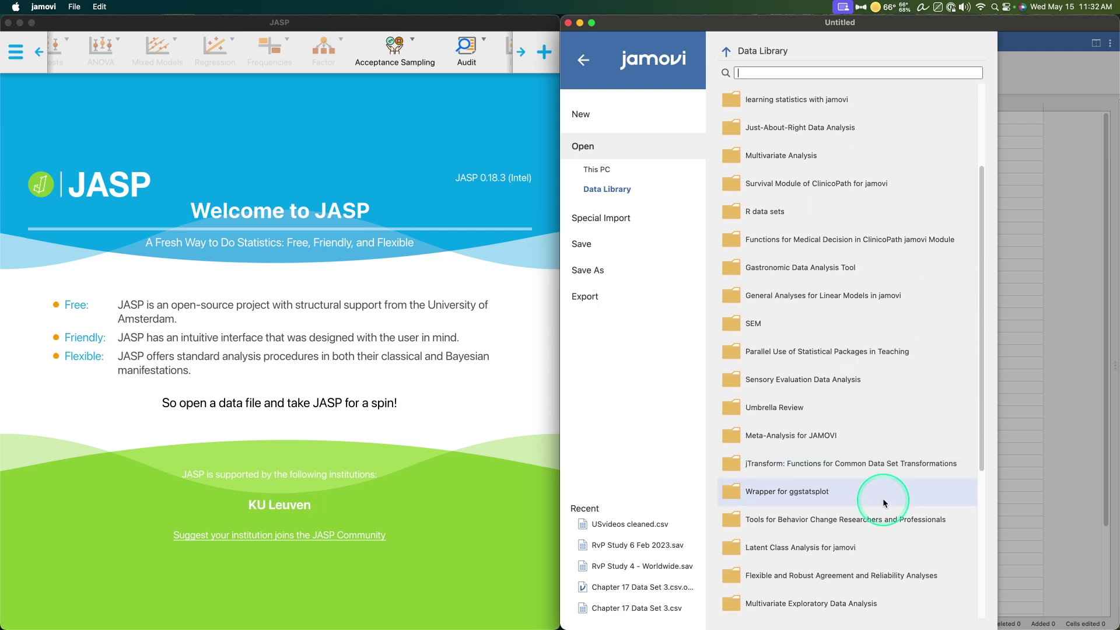
pyautogui.scroll(-6, 883, 499)
pyautogui.scroll(10, 878, 493)
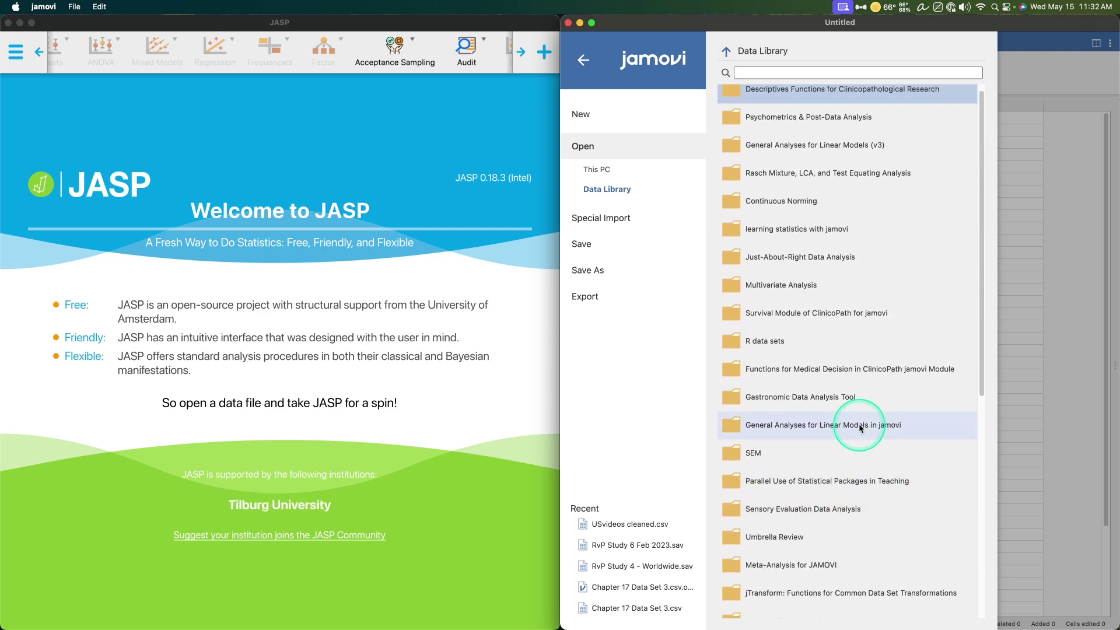
# - Enter the 'learning statistics with jamovi' folder and browse its lsj-data datasets, from booksales to Personality Questionnaire
pyautogui.click(840, 226)
pyautogui.scroll(-10, 828, 303)
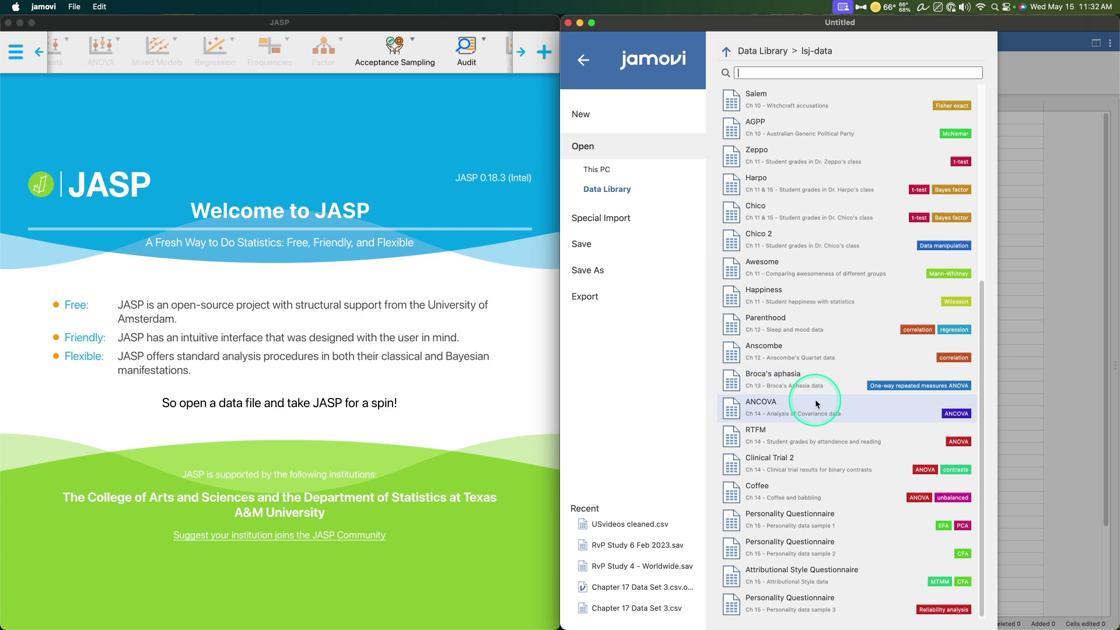
pyautogui.scroll(10, 834, 344)
pyautogui.scroll(-10, 894, 555)
pyautogui.scroll(10, 945, 502)
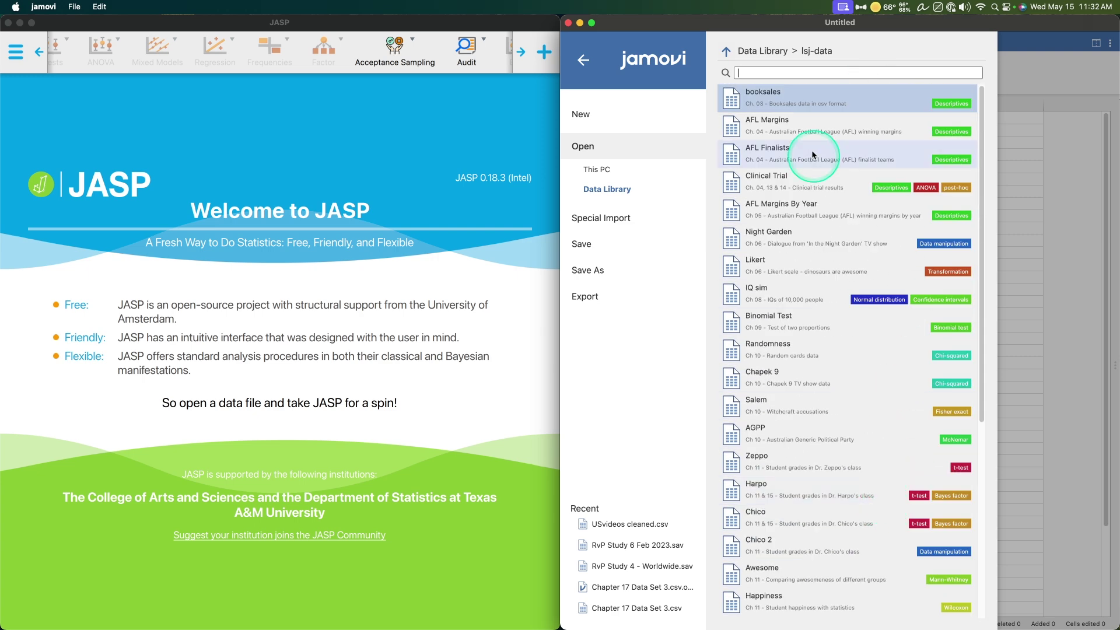
pyautogui.scroll(-10, 828, 292)
pyautogui.scroll(1, 863, 251)
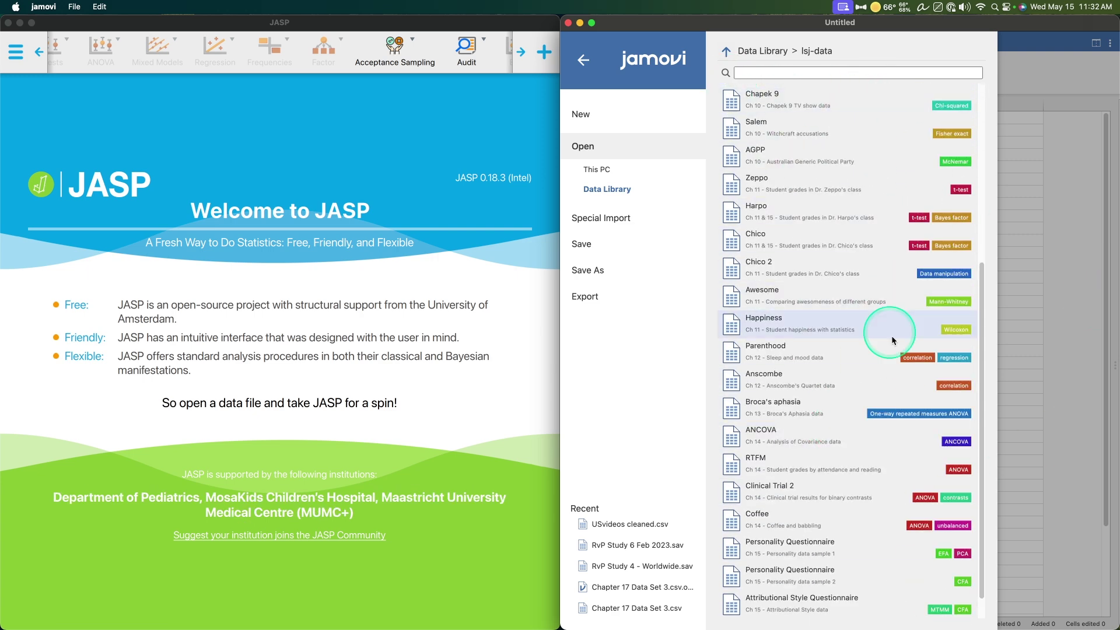
pyautogui.scroll(-1, 953, 226)
pyautogui.scroll(-1, 952, 245)
pyautogui.scroll(10, 923, 300)
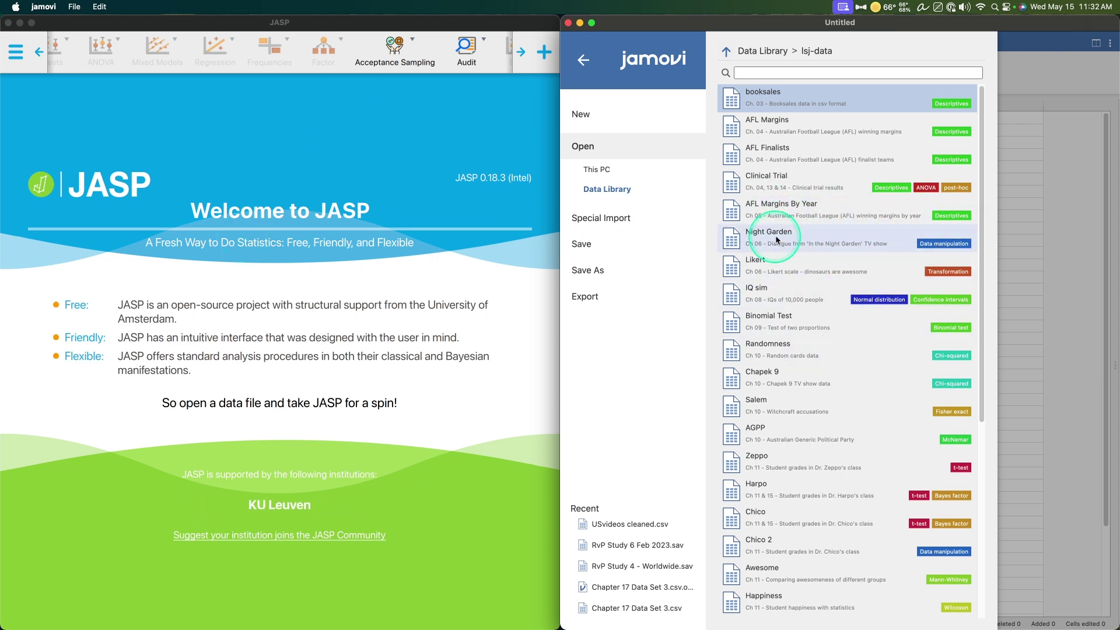
pyautogui.scroll(-1, 854, 235)
pyautogui.scroll(-6, 856, 239)
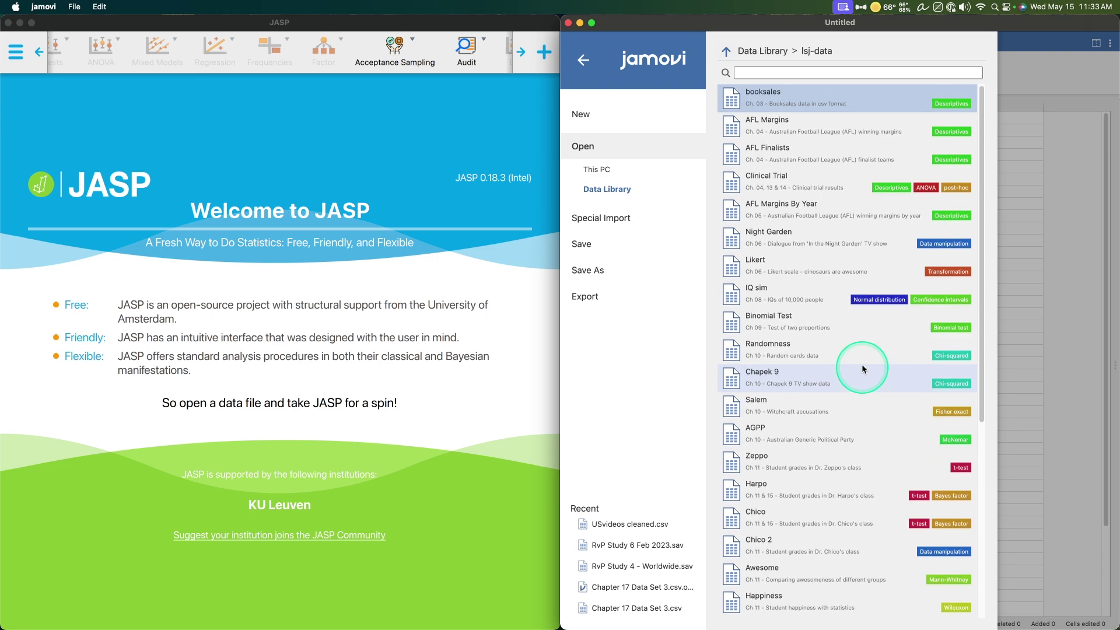
pyautogui.scroll(6, 860, 327)
pyautogui.scroll(-5, 862, 357)
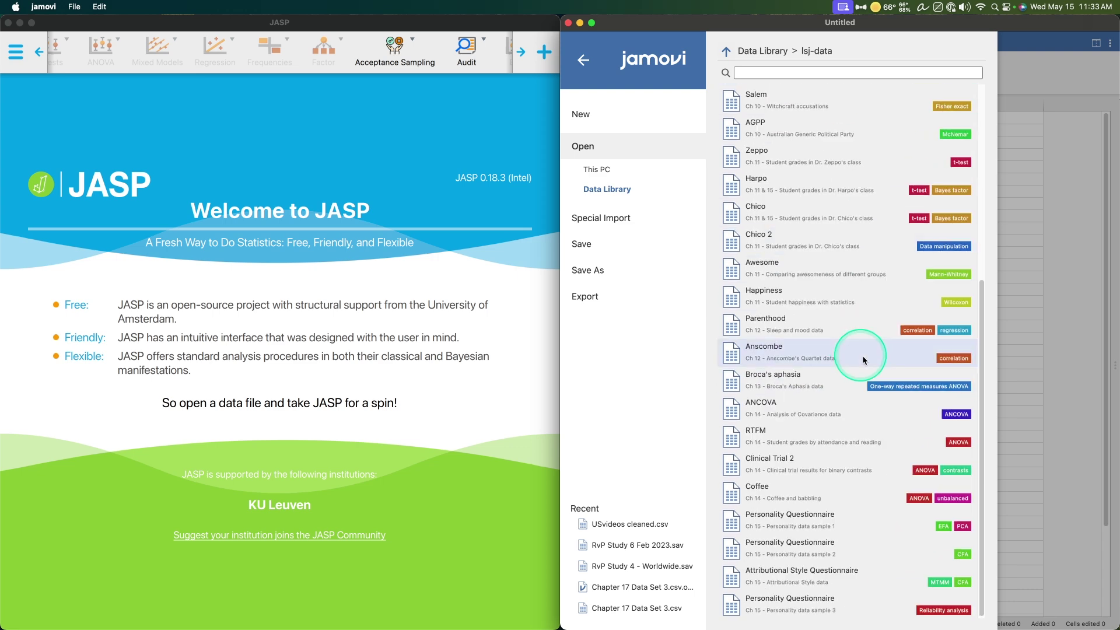
# - Leave the Data Library, check jamovi's Variables and Data views of the empty sheet, then bring JASP forward
pyautogui.click(965, 497)
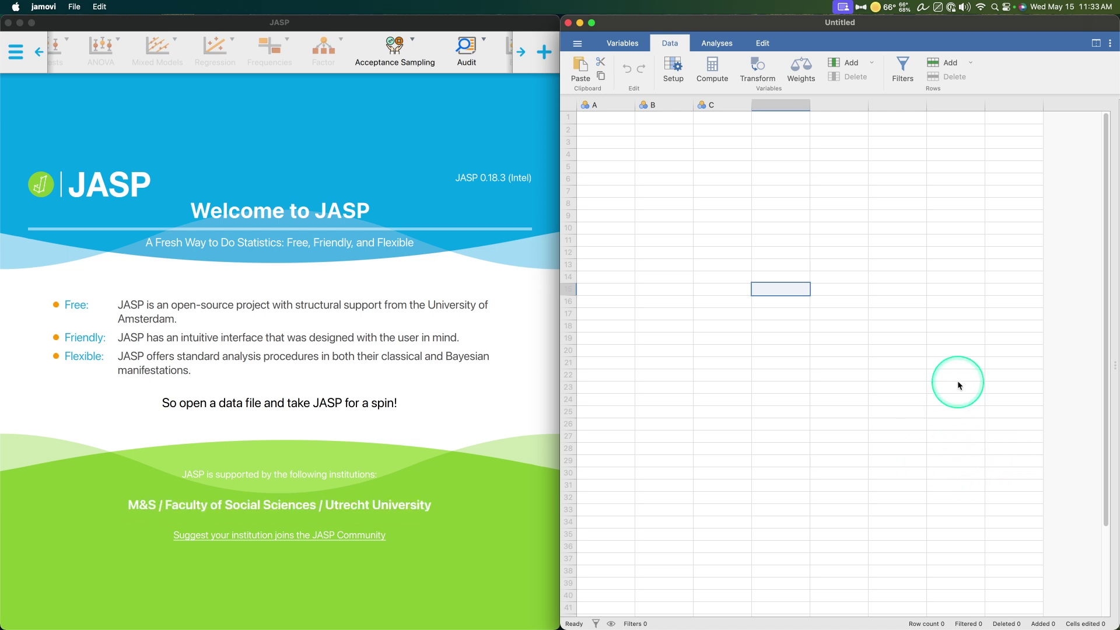
pyautogui.click(622, 43)
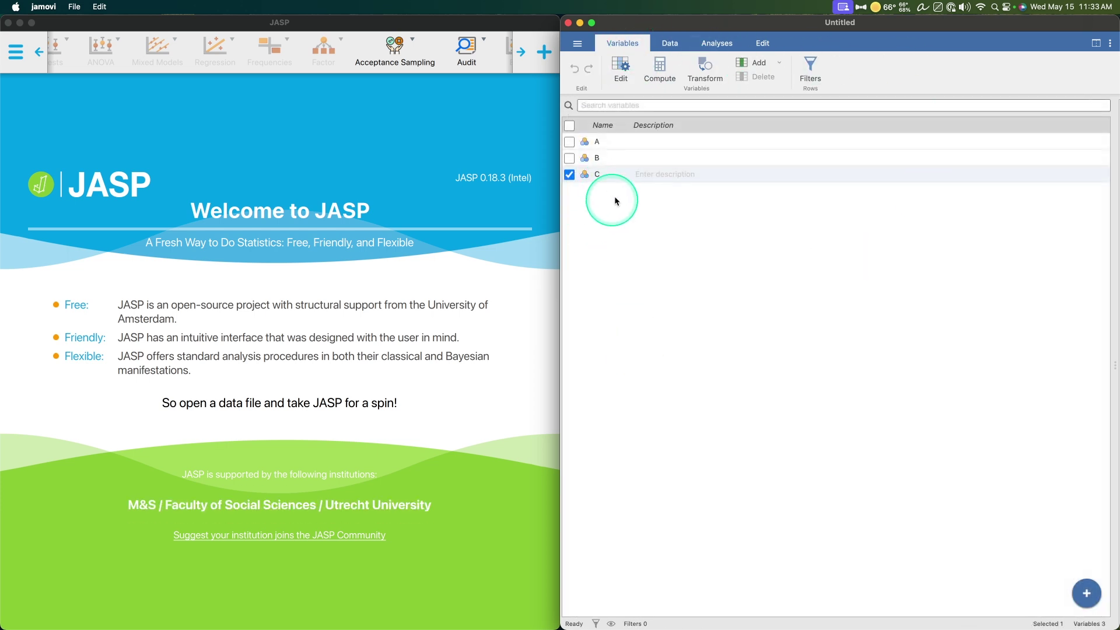
pyautogui.click(670, 43)
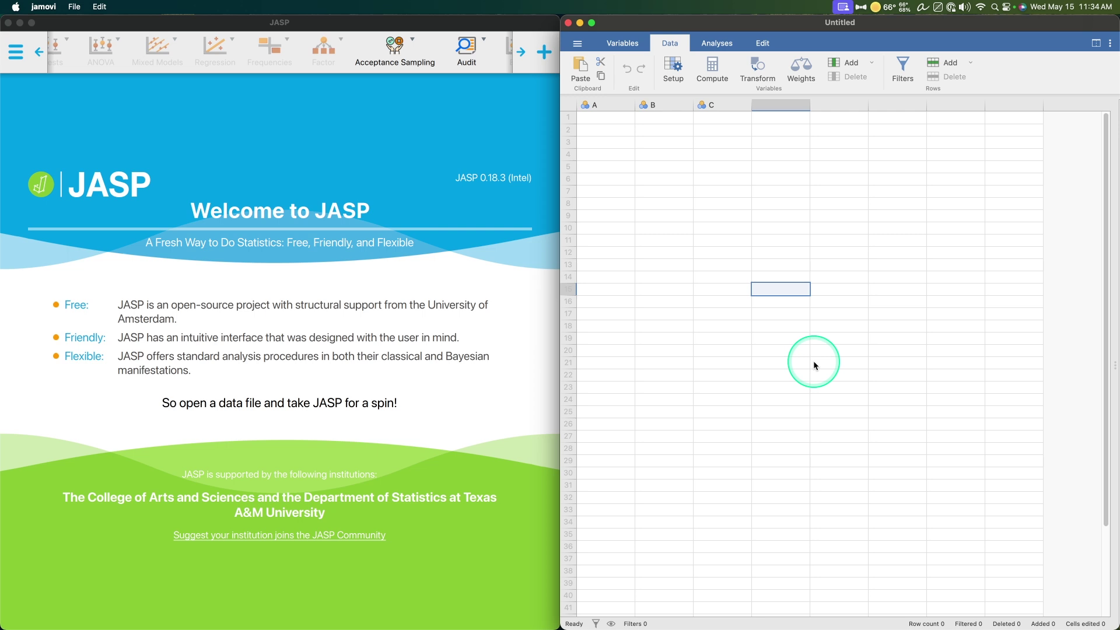
pyautogui.click(440, 447)
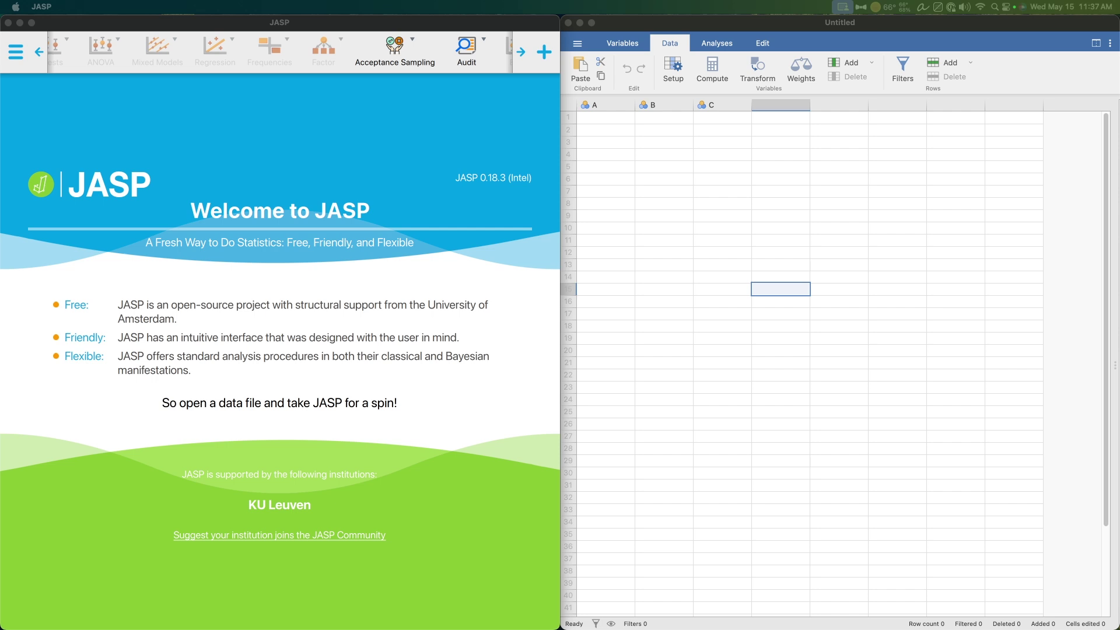
pyautogui.hscroll(8, 366, 44)
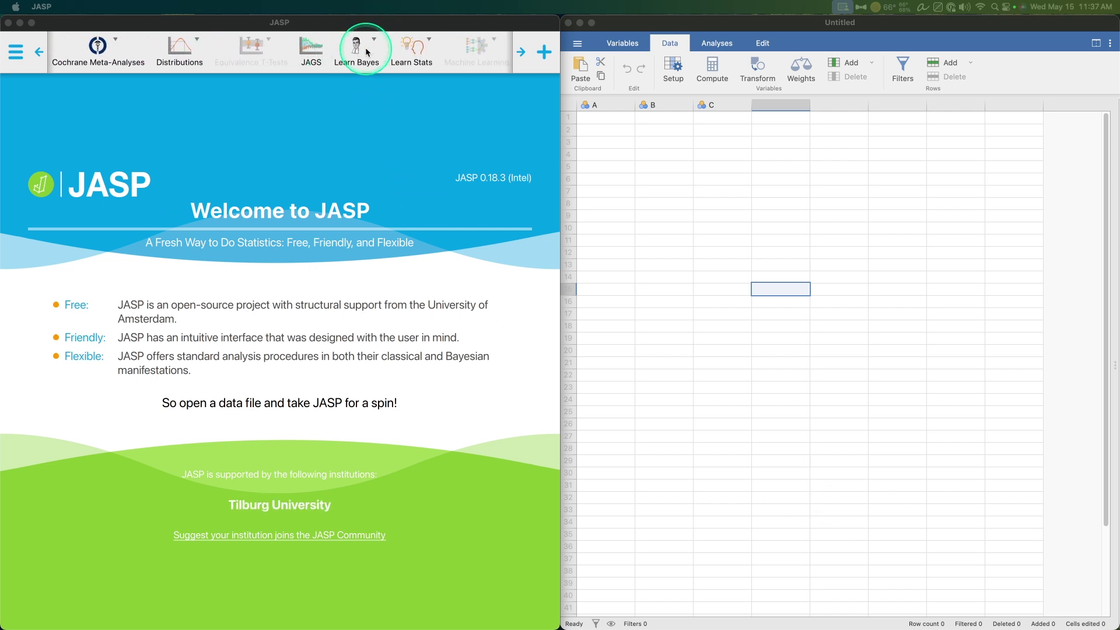
pyautogui.hscroll(2, 366, 51)
pyautogui.click(320, 57)
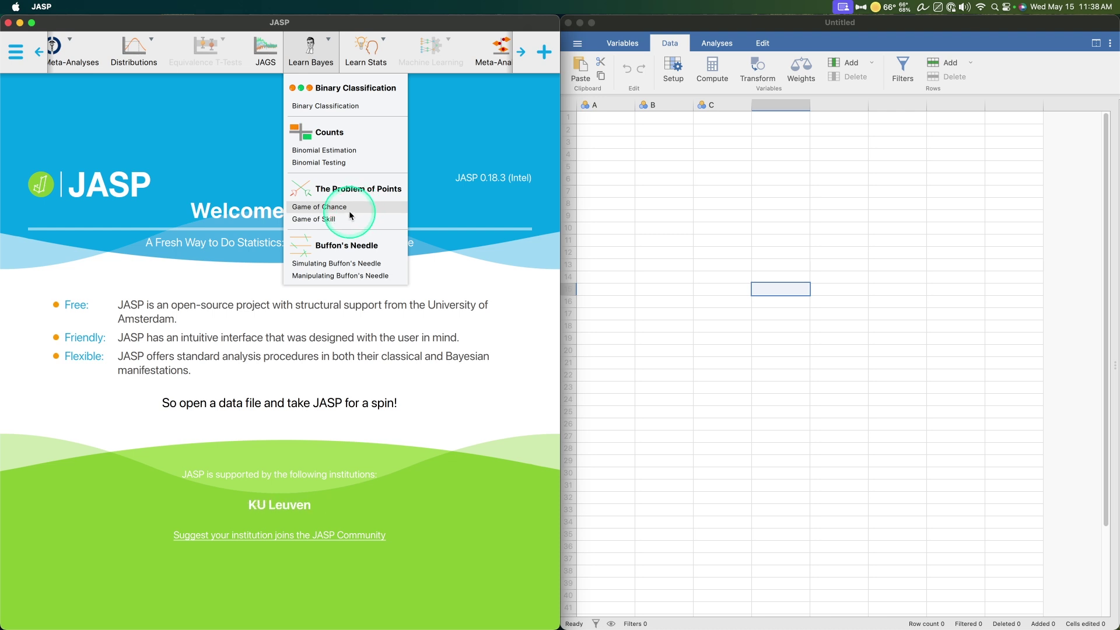
pyautogui.click(479, 333)
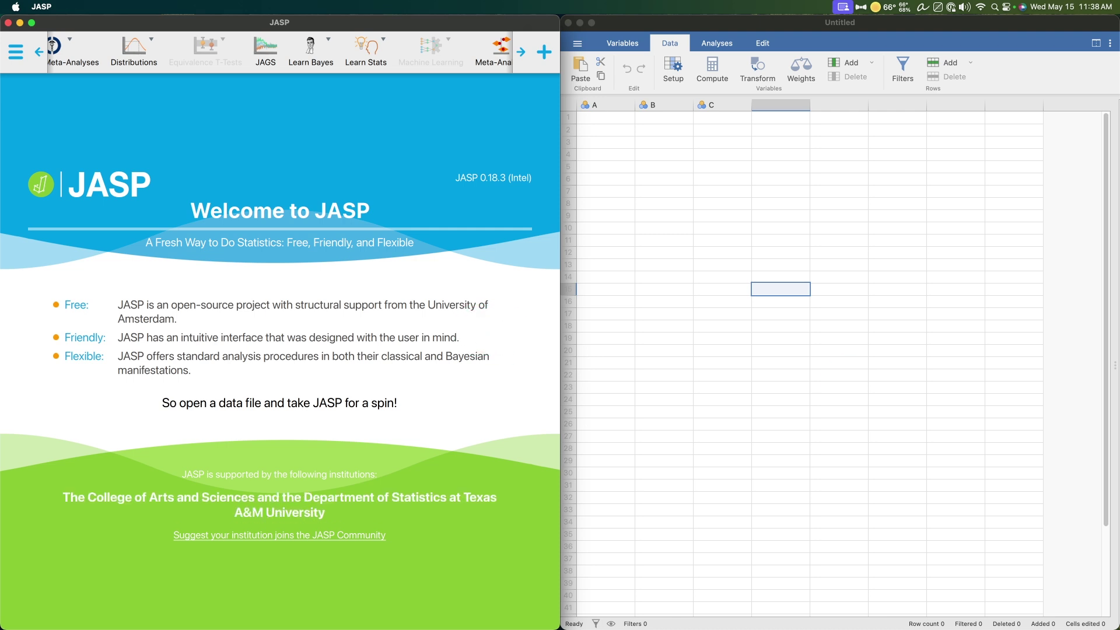
pyautogui.click(1075, 617)
pyautogui.click(425, 403)
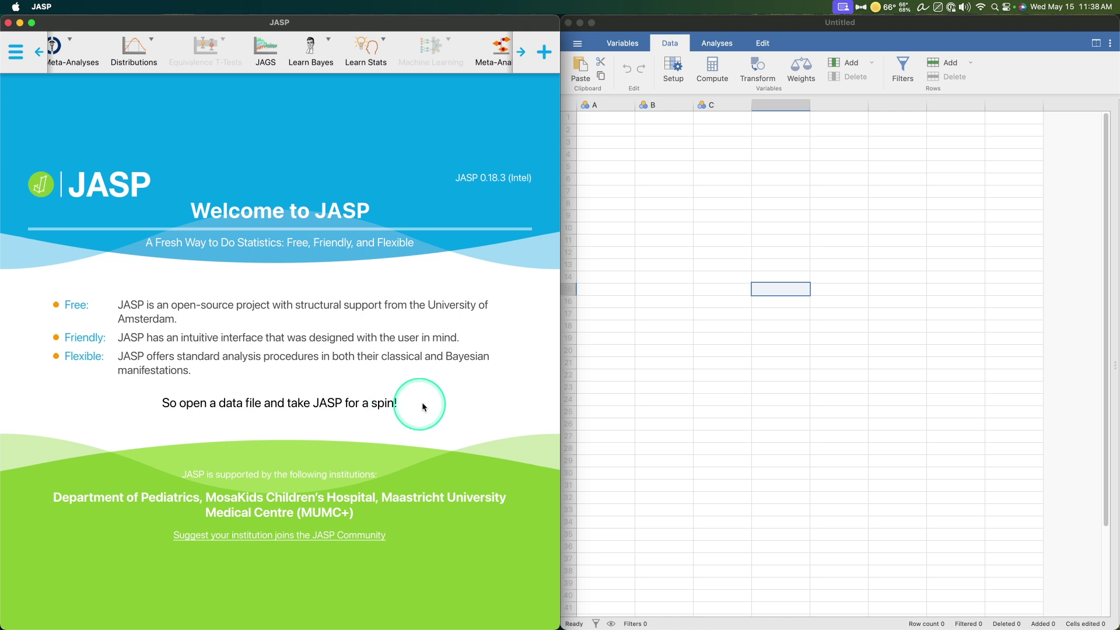
pyautogui.click(453, 374)
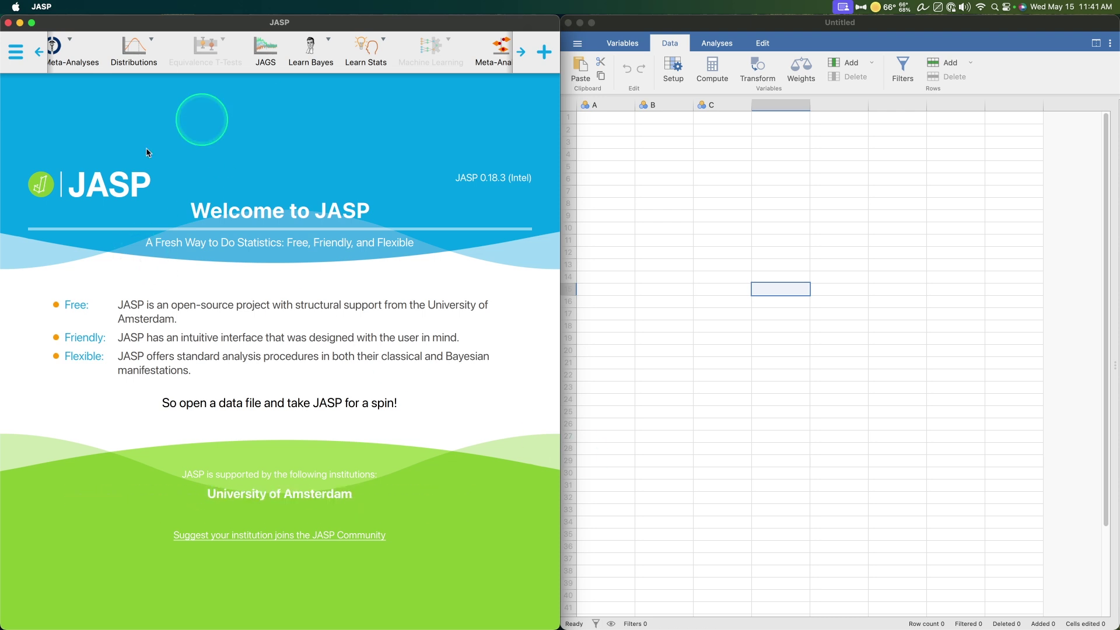
pyautogui.hscroll(5, 341, 49)
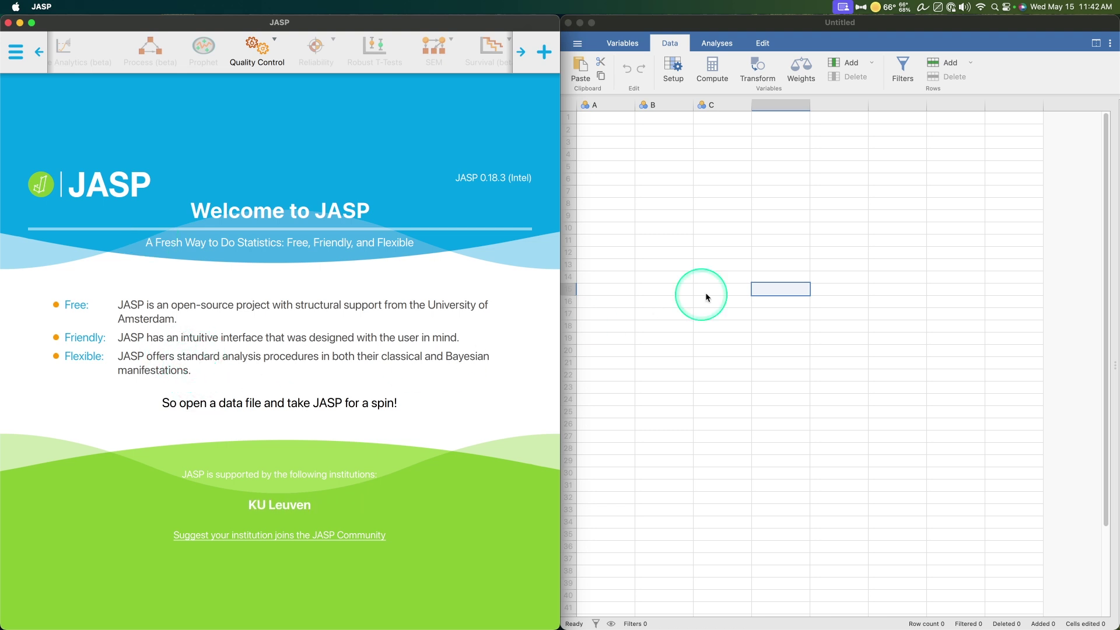
# - Enter 44444 in cell C8 of jamovi's spreadsheet, then return to JASP
pyautogui.click(727, 290)
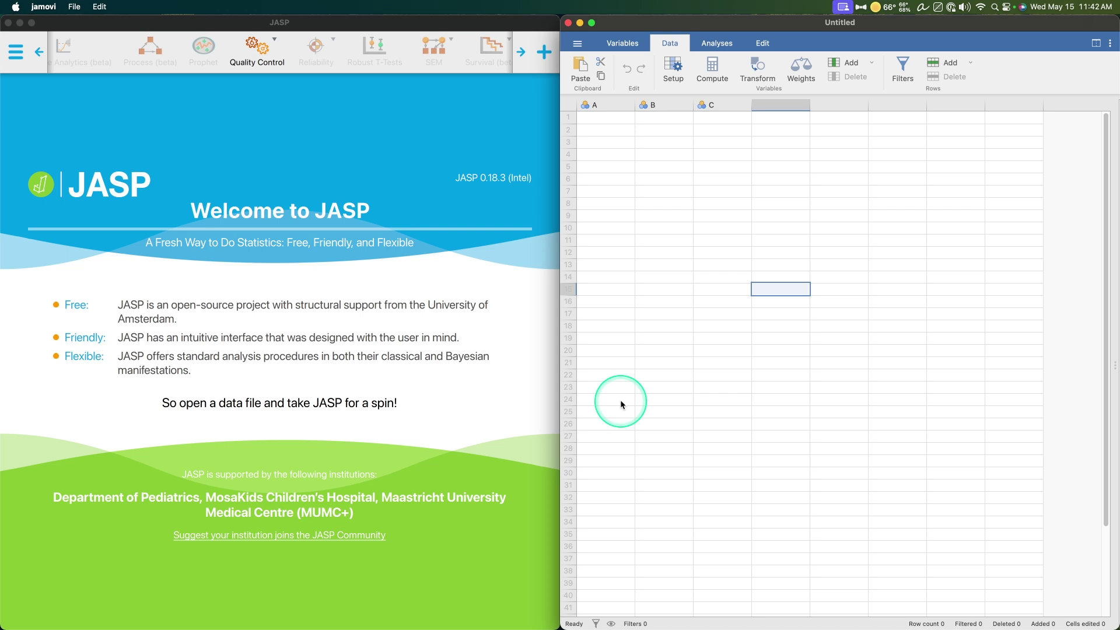
pyautogui.click(726, 202)
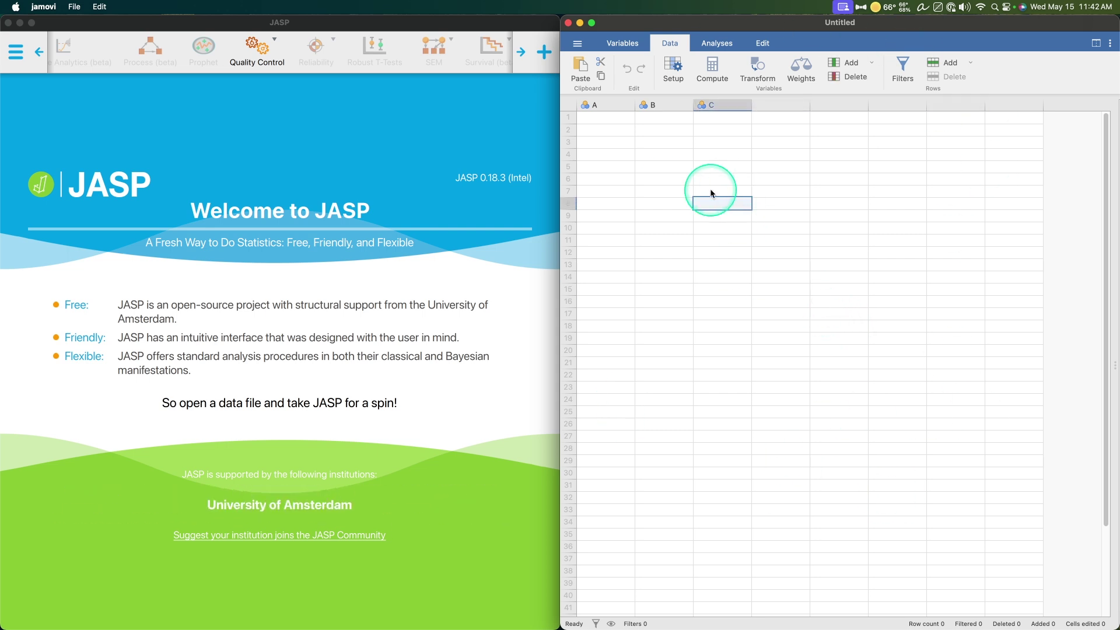
pyautogui.write('44444')
pyautogui.click(663, 190)
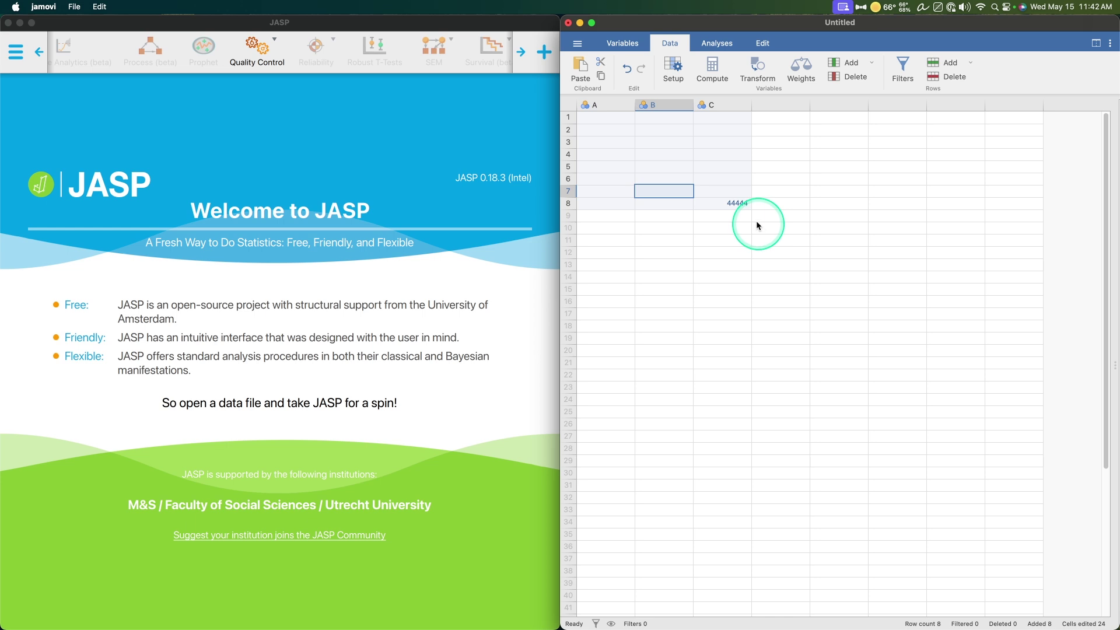
pyautogui.click(403, 353)
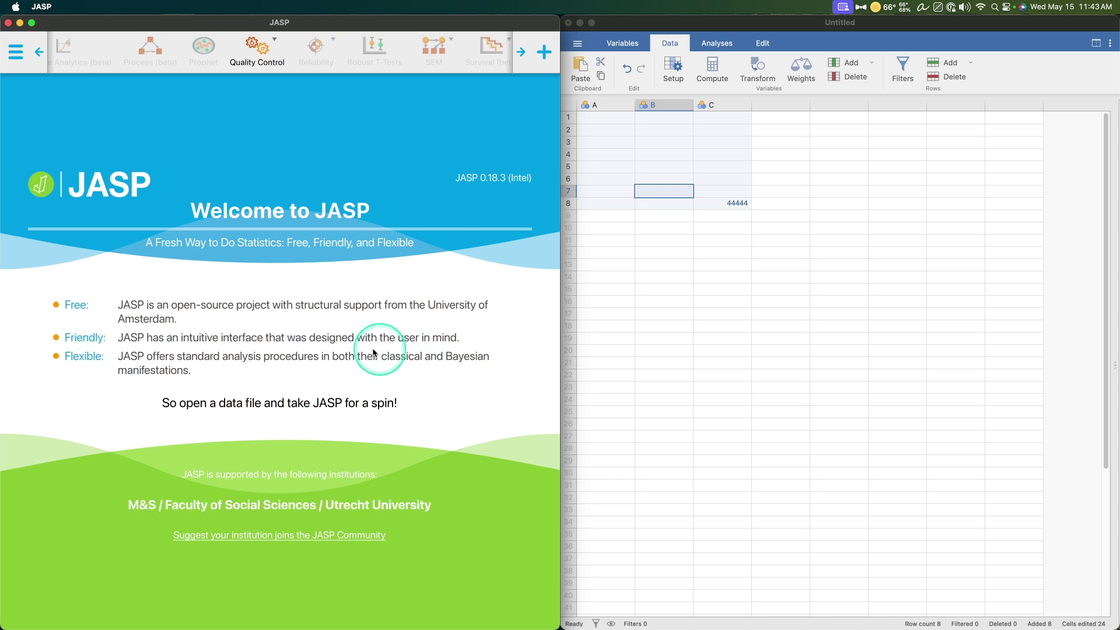
# - Start a blank JASP spreadsheet with New Data, beginning at Column 1
pyautogui.click(19, 51)
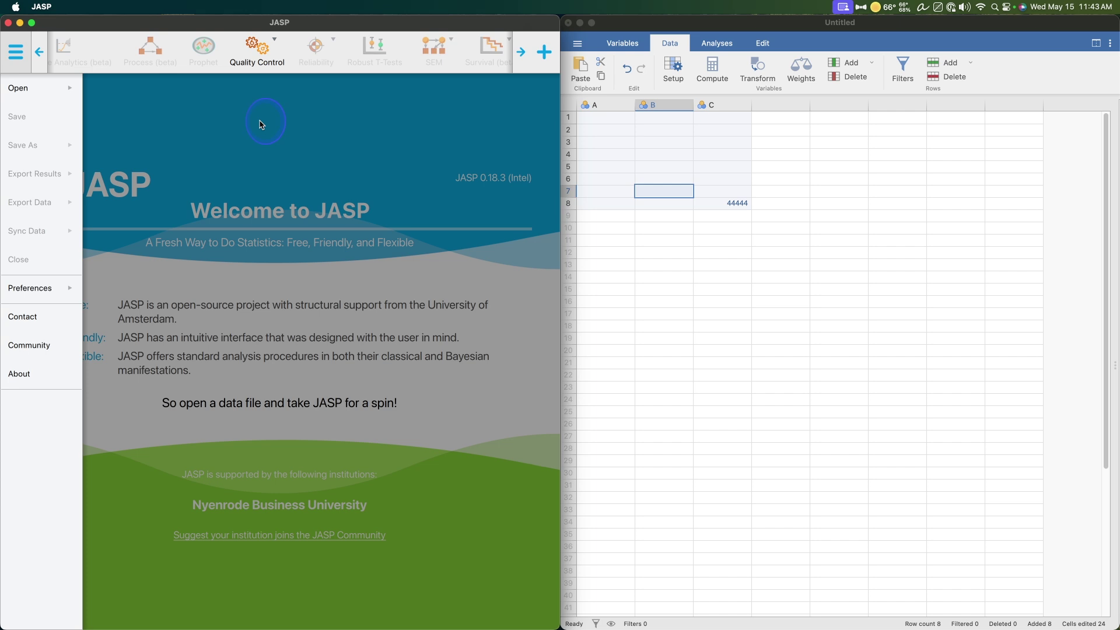
pyautogui.click(267, 146)
pyautogui.scroll(3, 321, 58)
pyautogui.scroll(5, 322, 56)
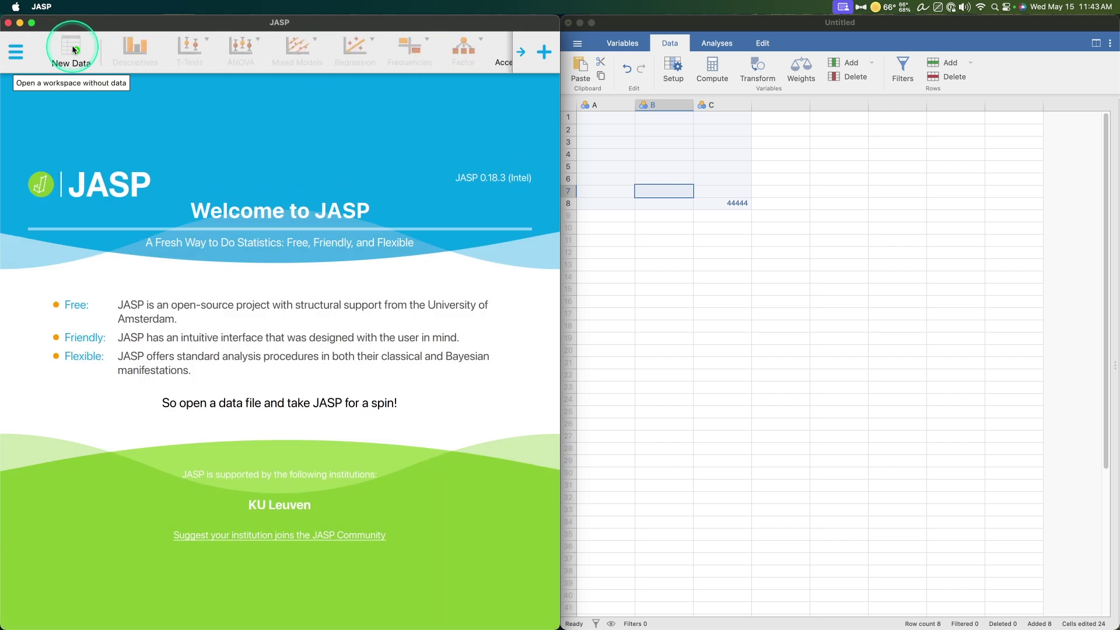
pyautogui.click(70, 49)
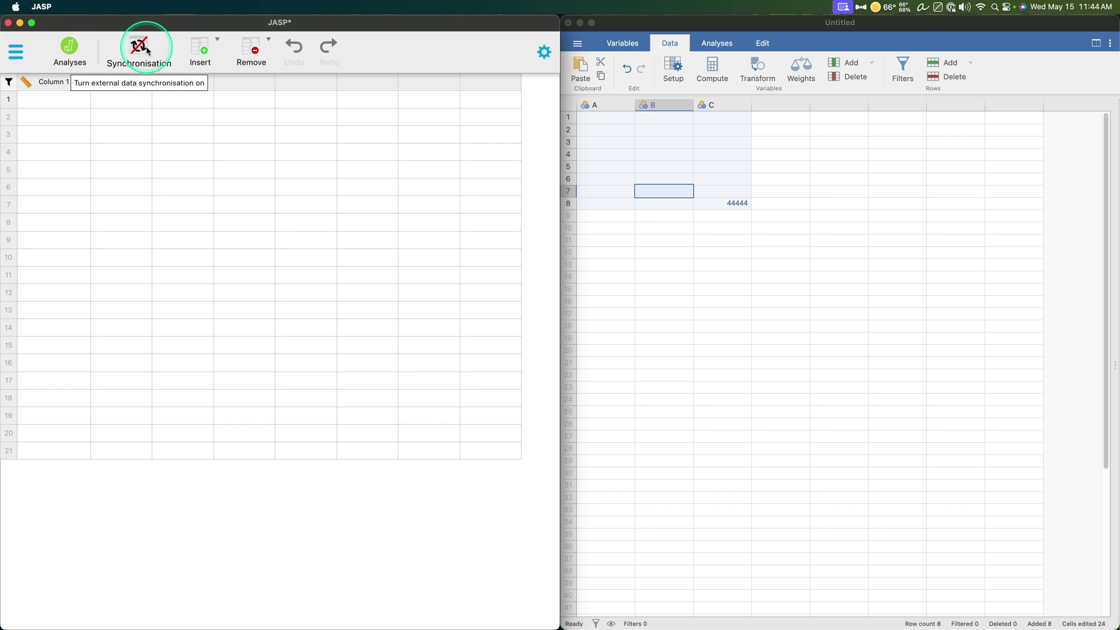
# - Put 4554 in row 1 of Column 1 and 54654 in row 7 of Column 2
pyautogui.click(62, 100)
pyautogui.write('4554')
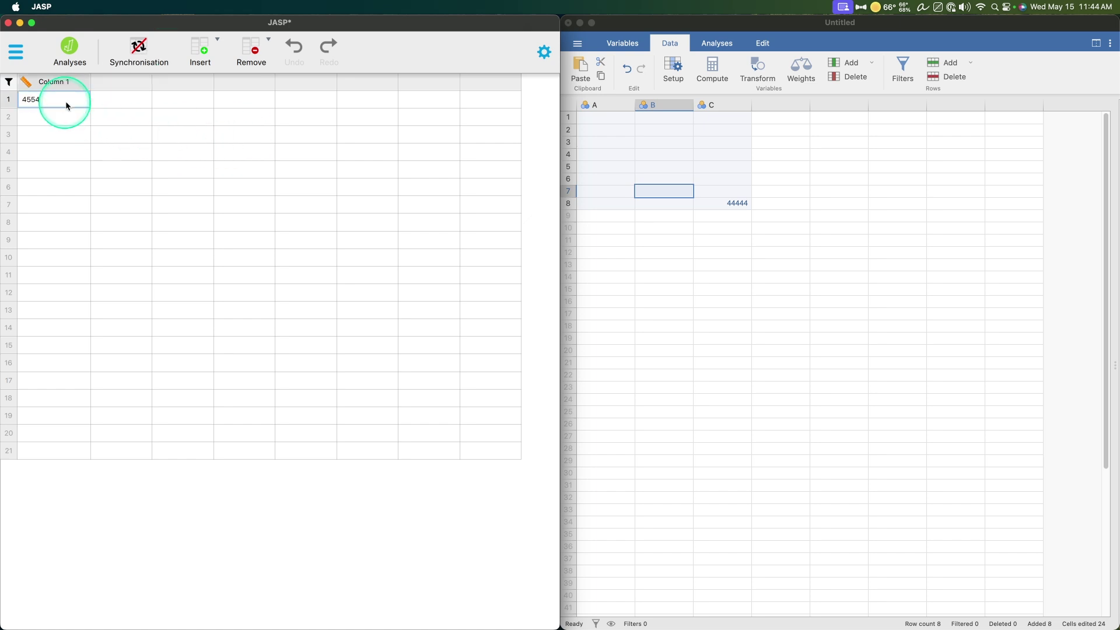
pyautogui.click(121, 205)
pyautogui.write('54654')
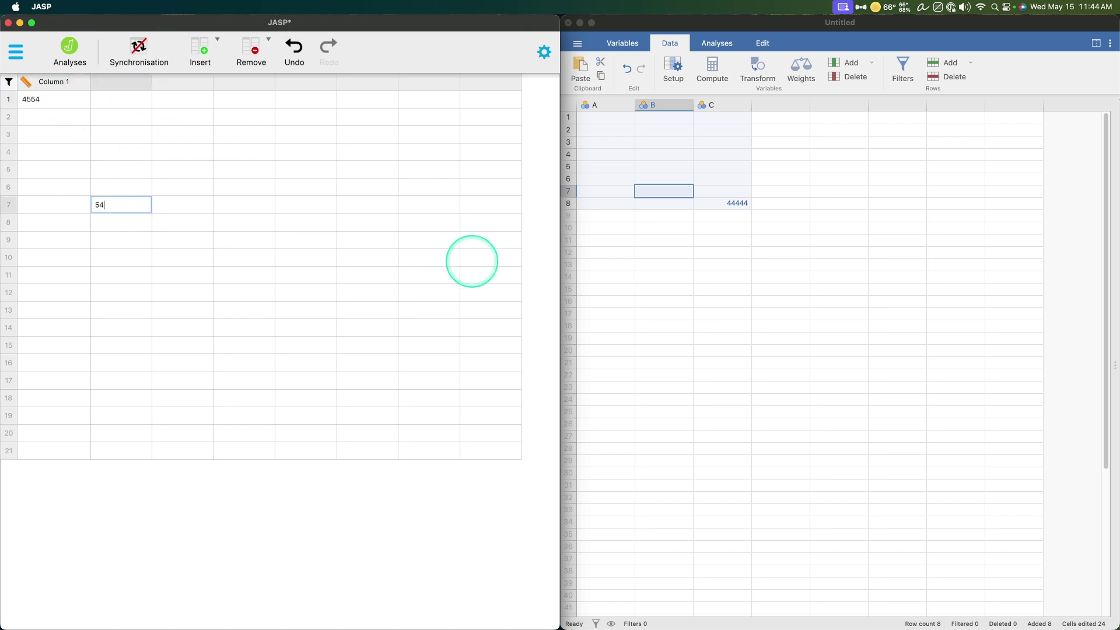
pyautogui.click(144, 144)
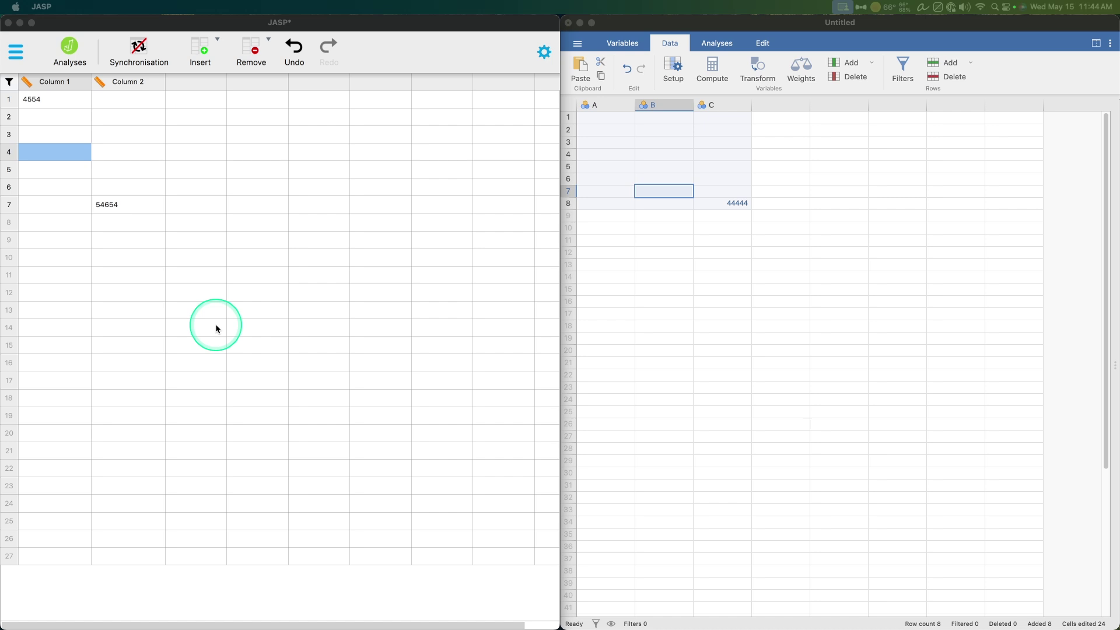
# - Return JASP to its analyses view, then switch jamovi to its Analyses view as well
pyautogui.click(71, 45)
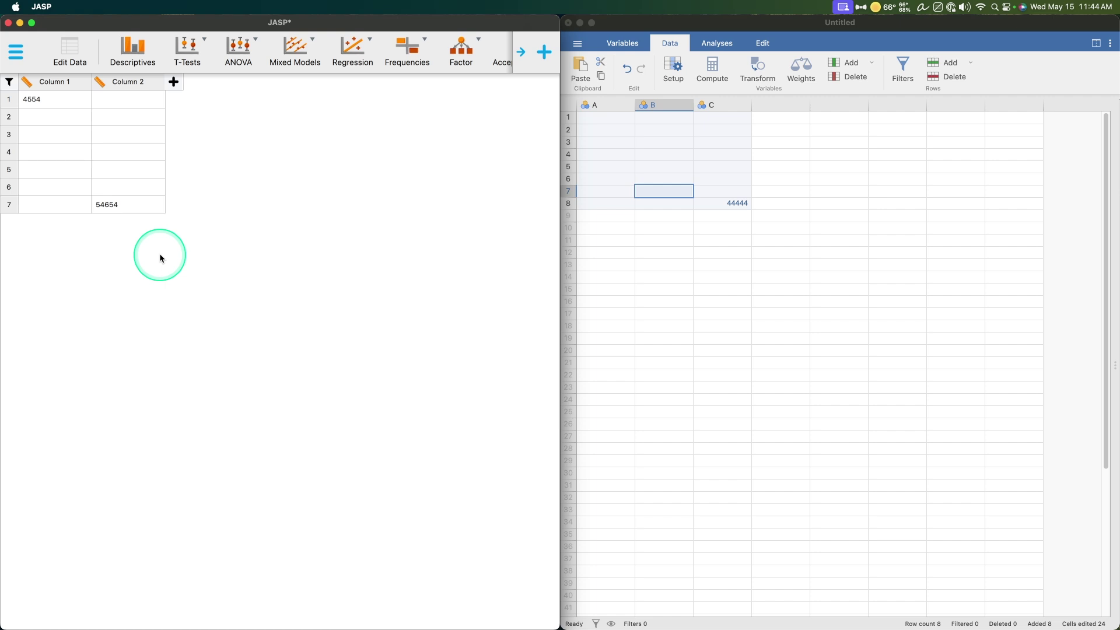
pyautogui.click(896, 236)
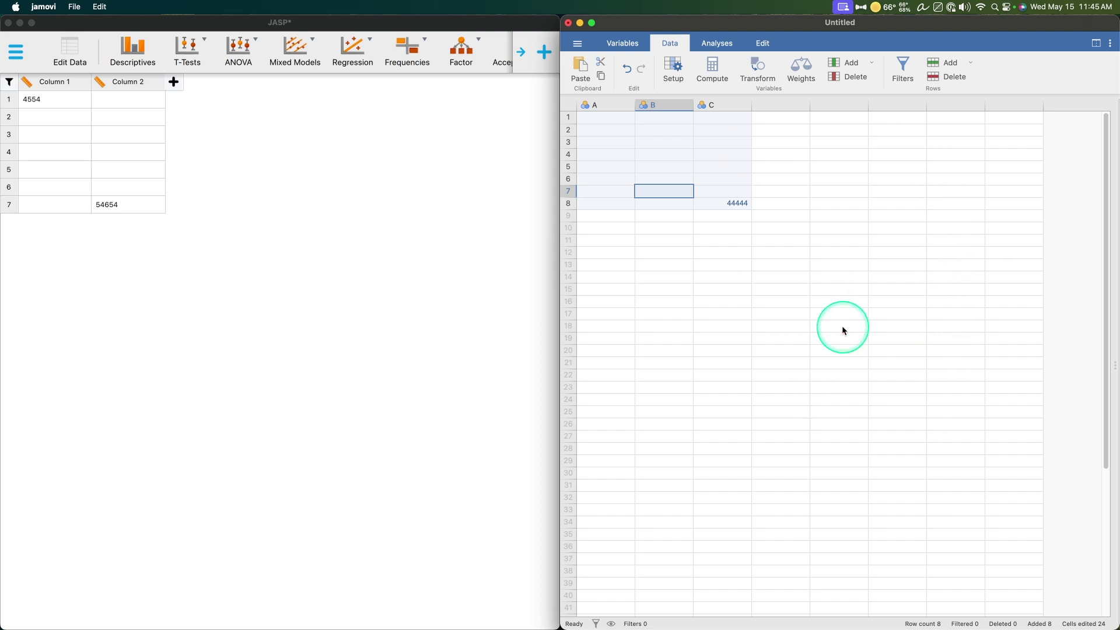
pyautogui.click(717, 43)
# - Browse jamovi's installed modules from GAMLj3 onward, ending on psychoPDA's Binary LogR, Test ROC and IRT analyses
pyautogui.click(1095, 69)
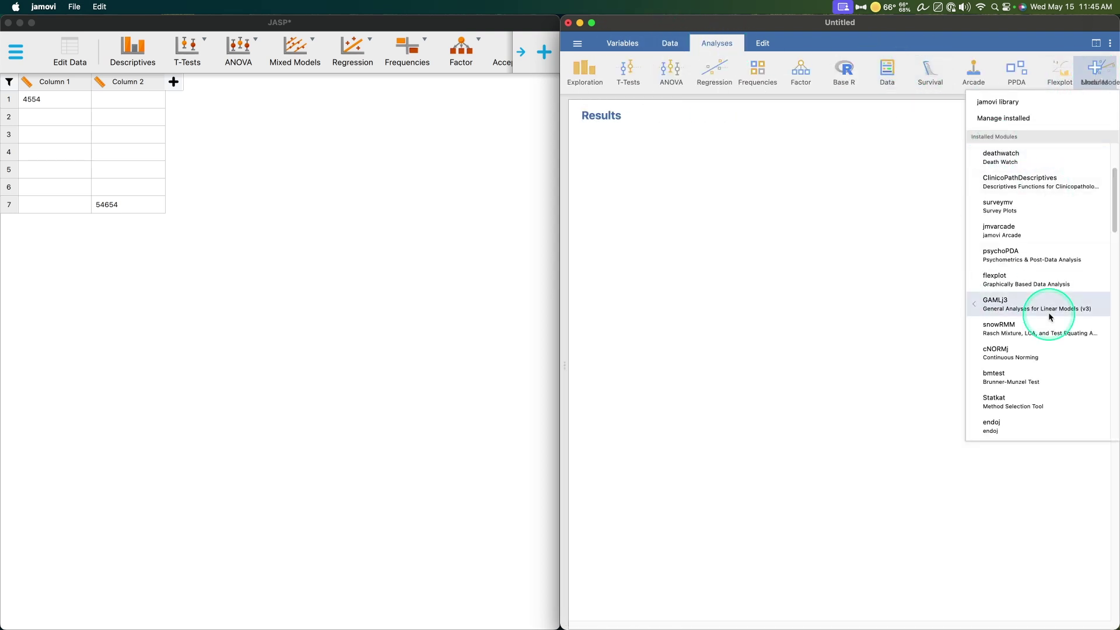
pyautogui.click(1048, 303)
pyautogui.scroll(-5, 1049, 304)
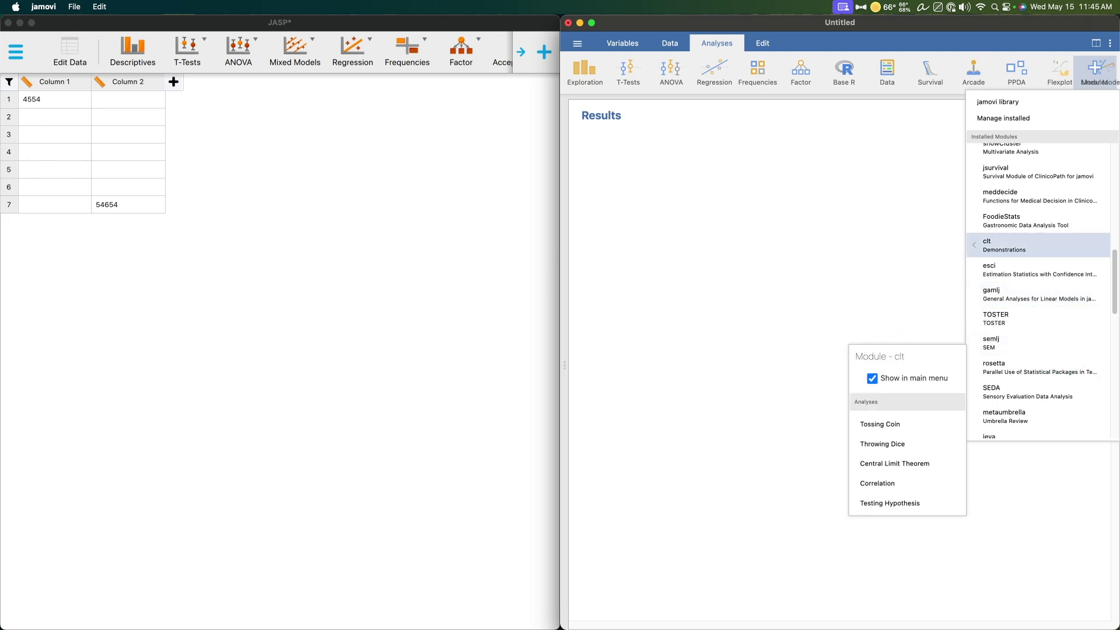
pyautogui.scroll(-3, 1059, 190)
pyautogui.scroll(-10, 1044, 262)
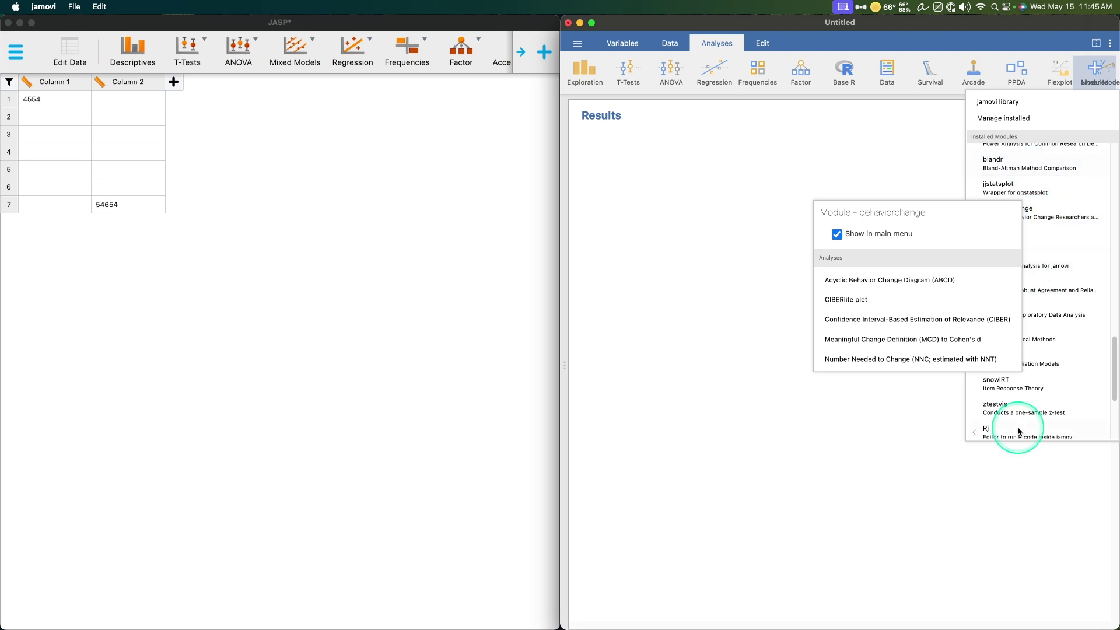
pyautogui.scroll(-6, 1067, 424)
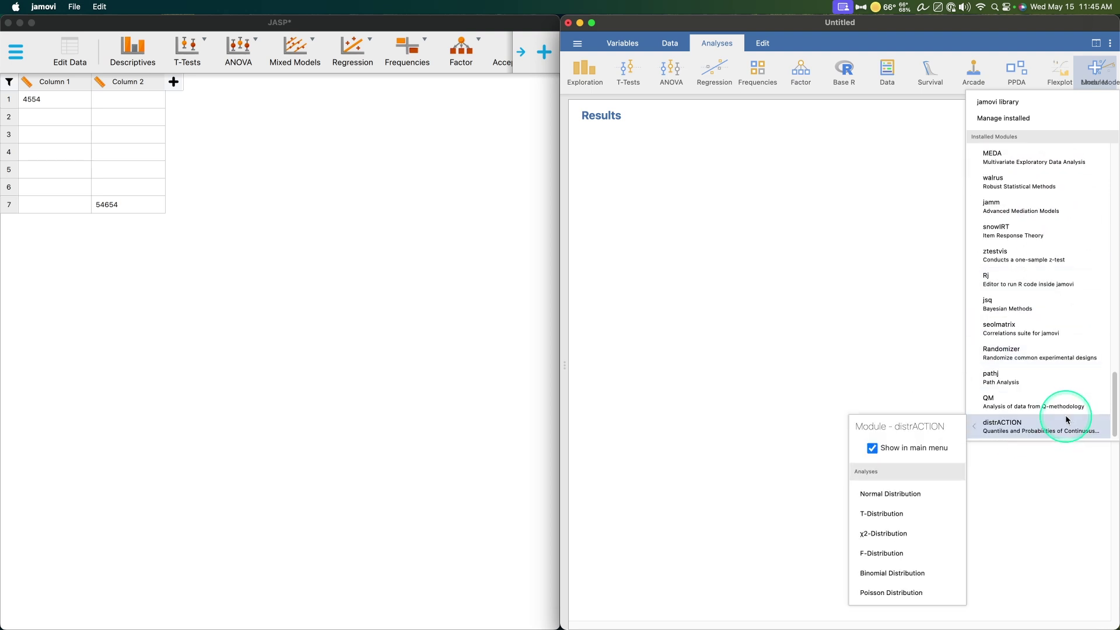
pyautogui.scroll(10, 1067, 419)
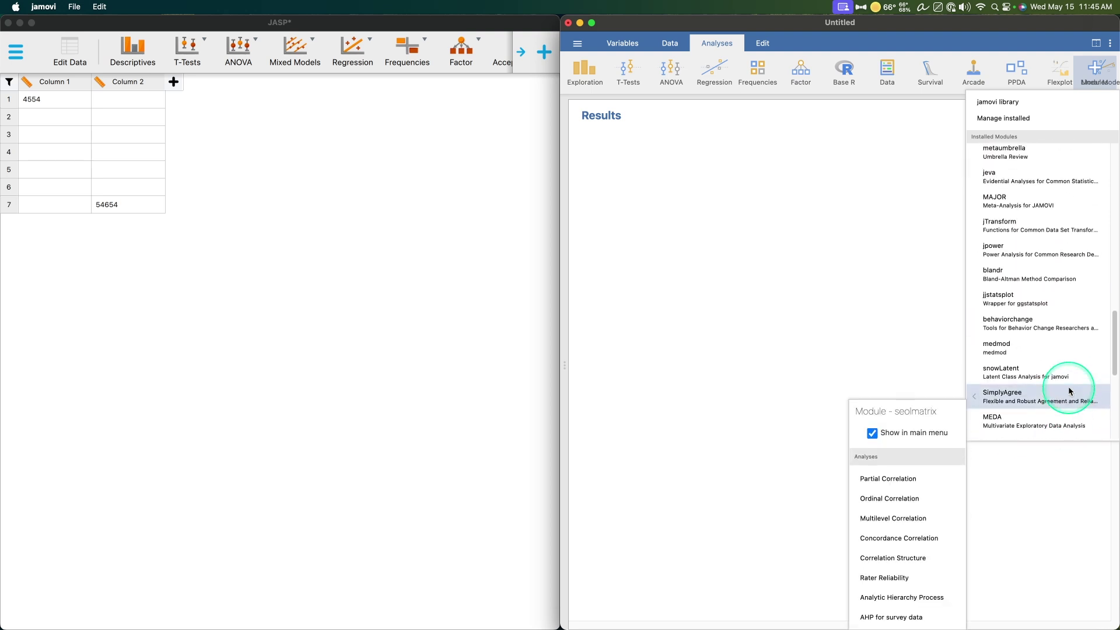
pyautogui.scroll(5, 1070, 390)
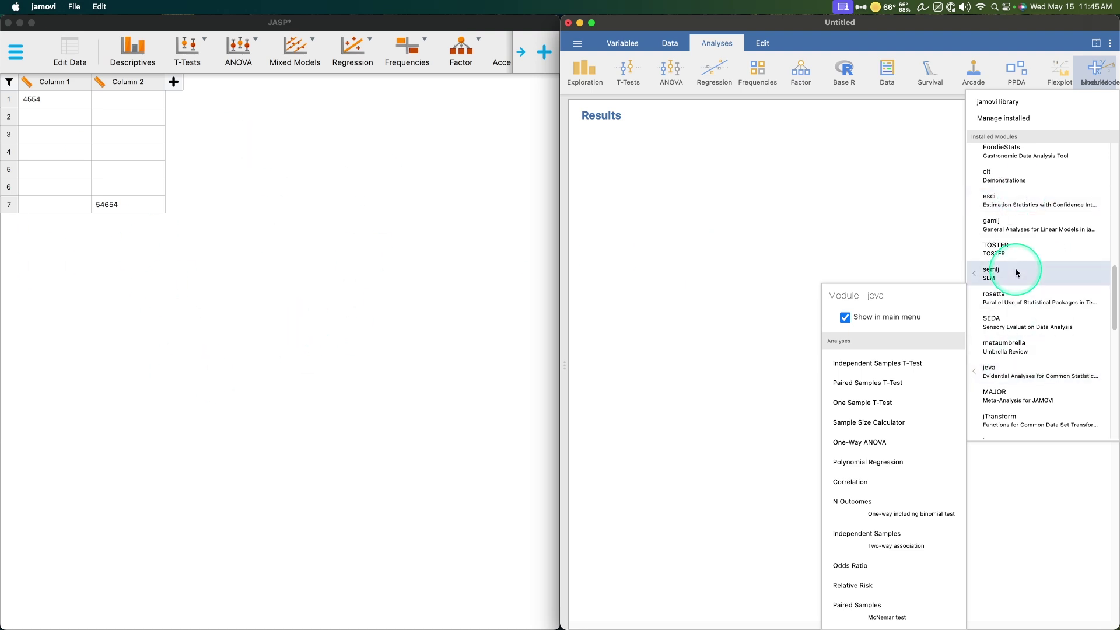
pyautogui.scroll(5, 1044, 292)
pyautogui.moveTo(1003, 354)
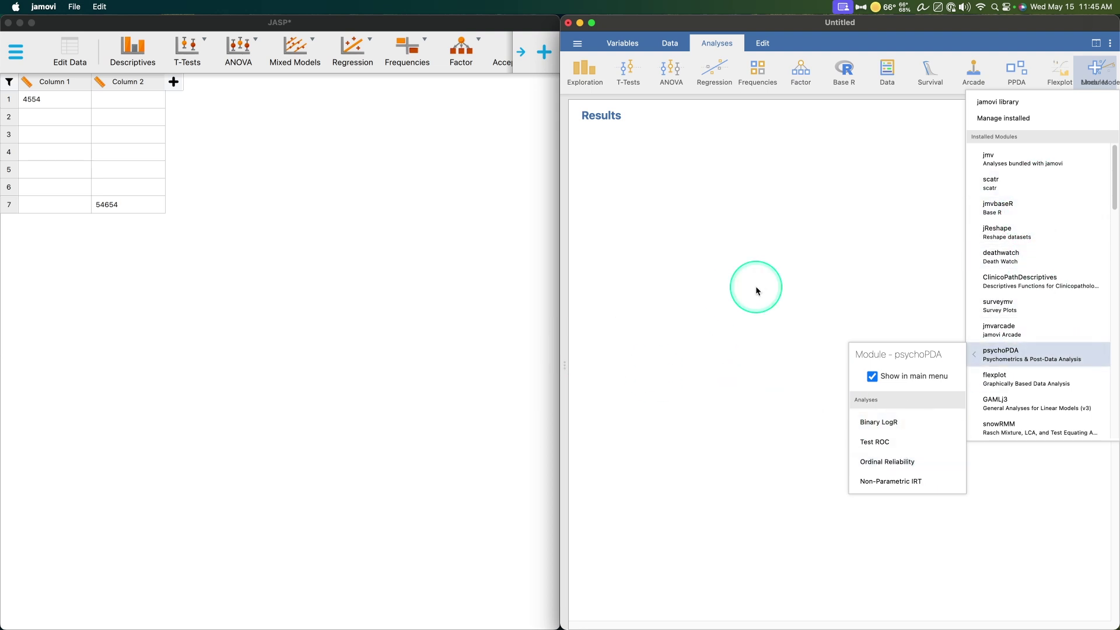
# - Bring JASP forward, closing jamovi's module list, and scroll JASP's ribbon to the right
pyautogui.click(397, 214)
pyautogui.hscroll(2, 269, 50)
pyautogui.hscroll(5, 270, 50)
# - Look through JASP's module list, with every module checked, then close the panel
pyautogui.click(544, 52)
pyautogui.scroll(-5, 455, 397)
pyautogui.scroll(5, 444, 501)
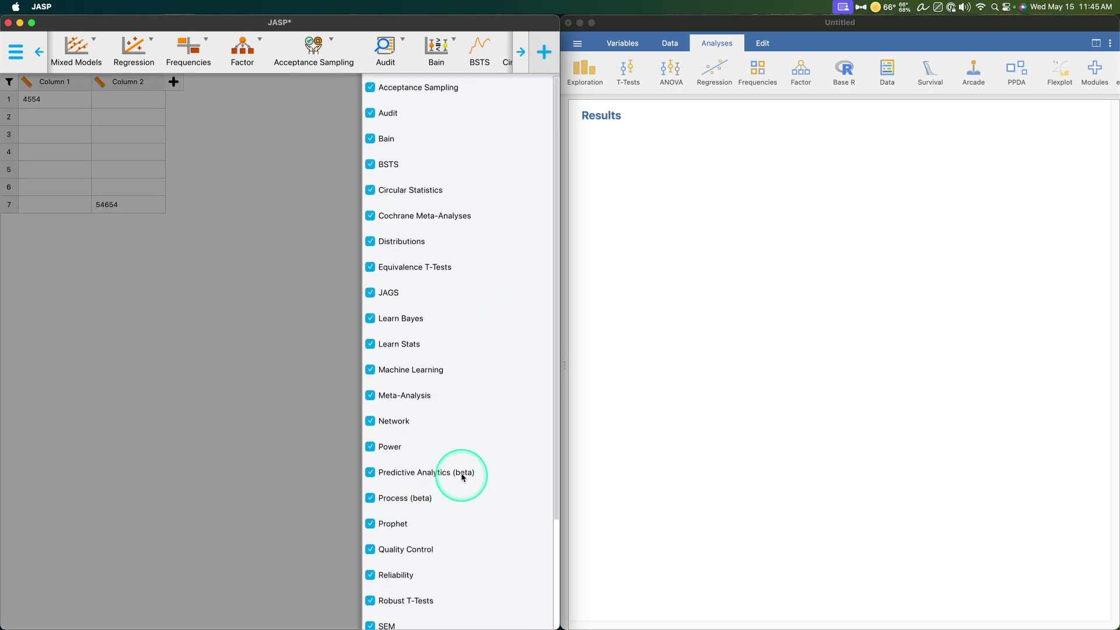
pyautogui.scroll(-3, 456, 465)
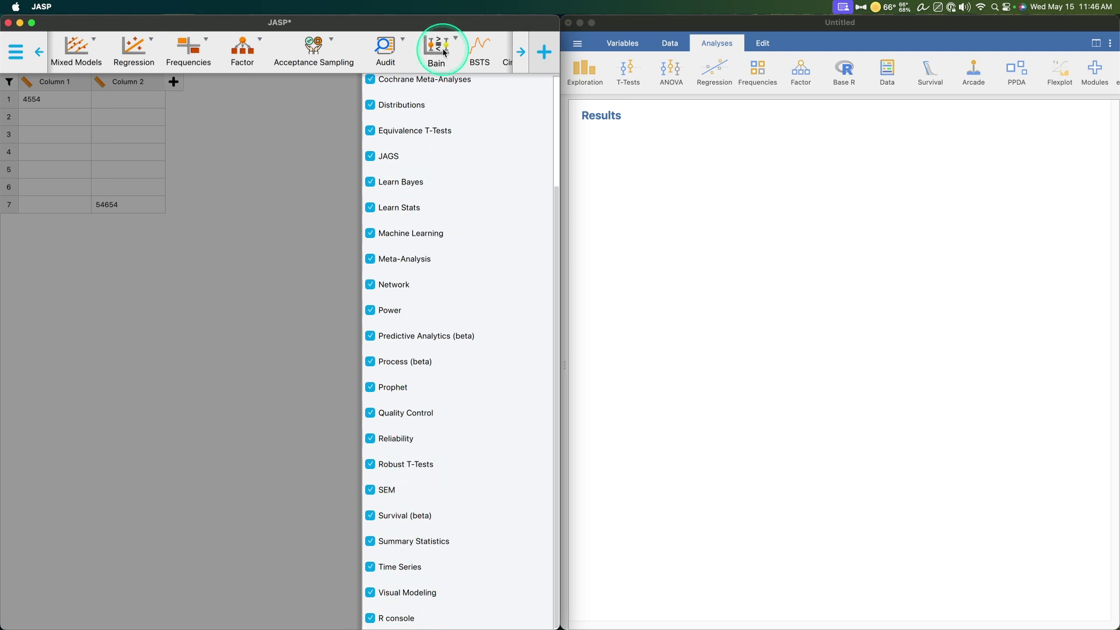
pyautogui.hscroll(2, 146, 52)
pyautogui.hscroll(15, 211, 56)
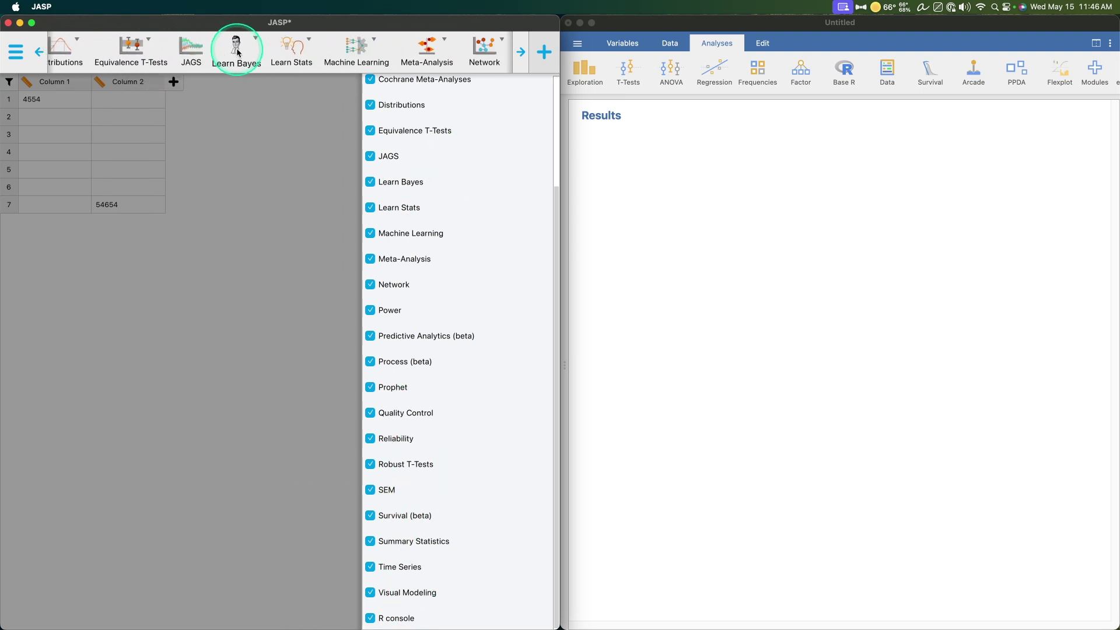
pyautogui.hscroll(4, 397, 41)
pyautogui.hscroll(-10, 402, 44)
pyautogui.hscroll(3, 408, 49)
pyautogui.hscroll(-4, 408, 49)
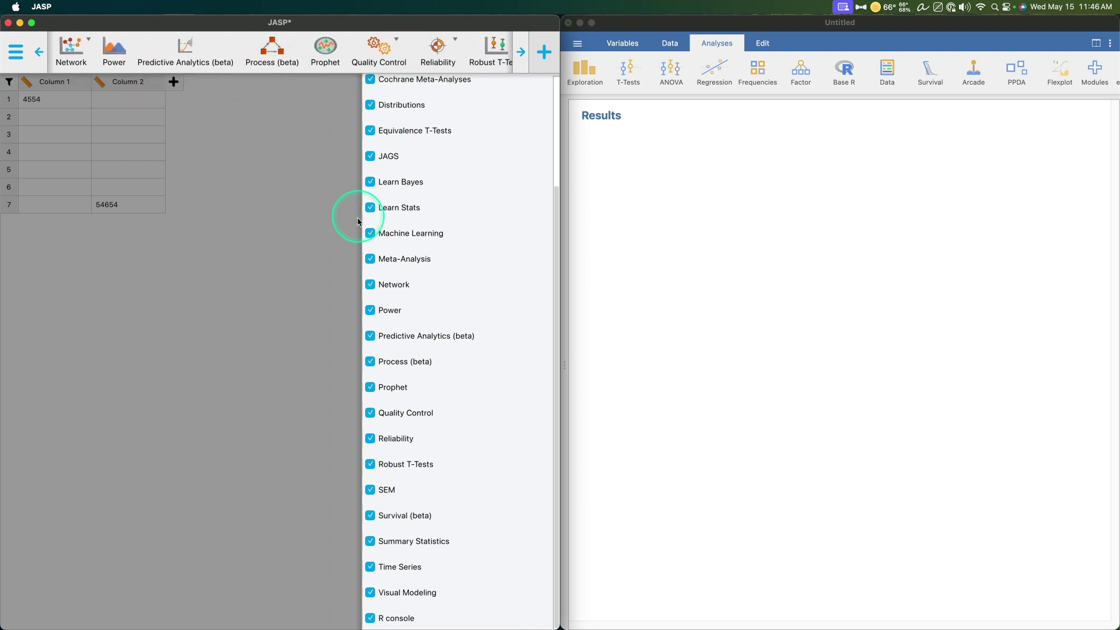
pyautogui.scroll(3, 474, 402)
pyautogui.scroll(-3, 473, 401)
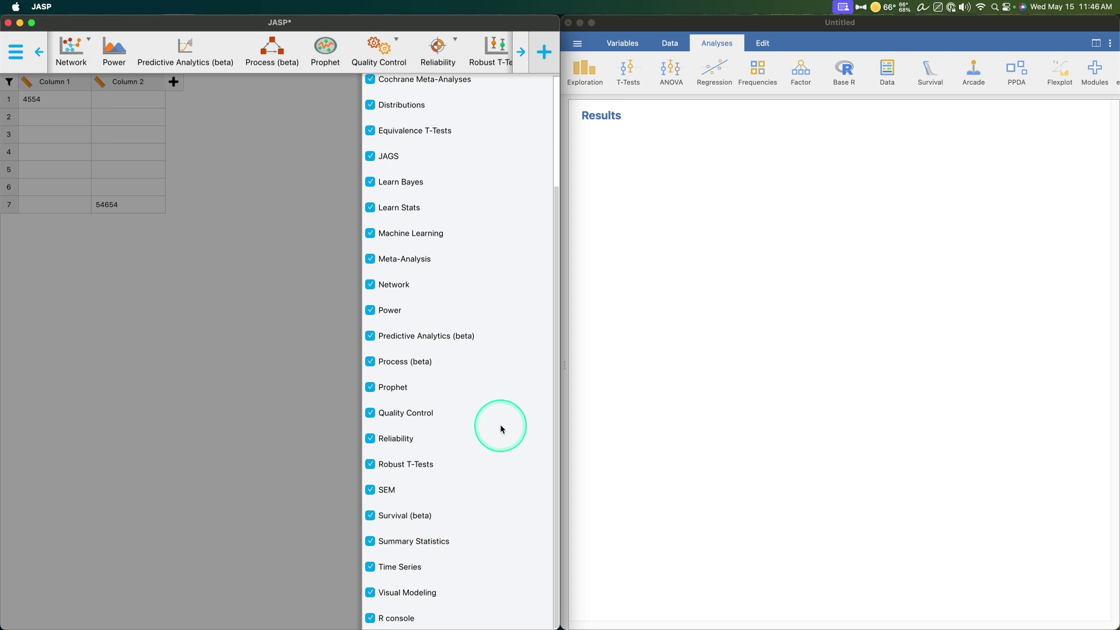
pyautogui.scroll(3, 455, 385)
pyautogui.click(326, 341)
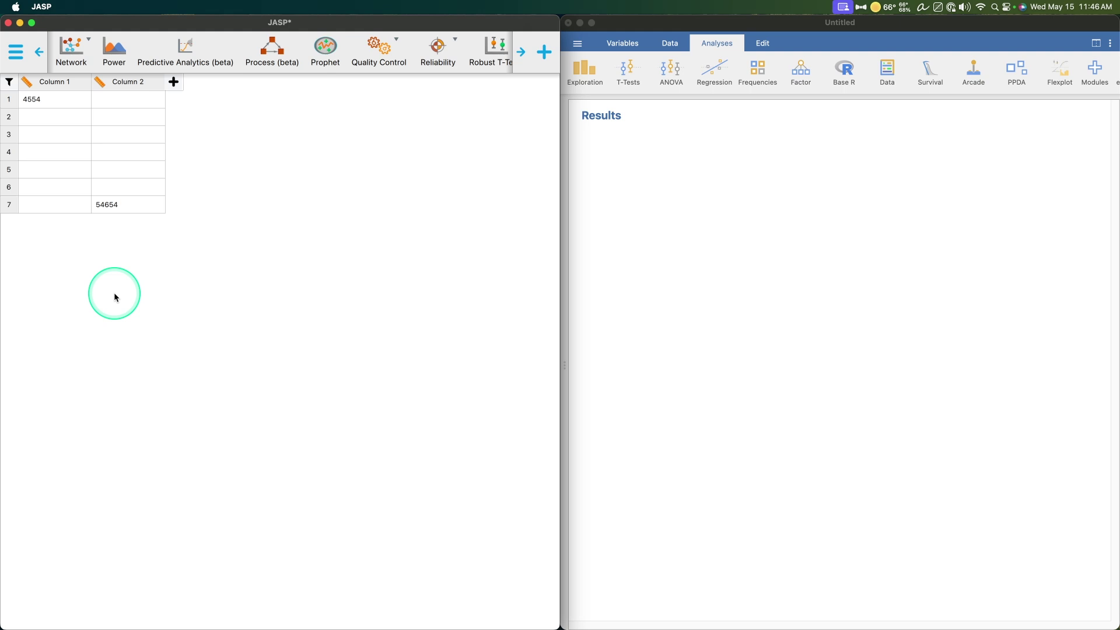
pyautogui.click(659, 236)
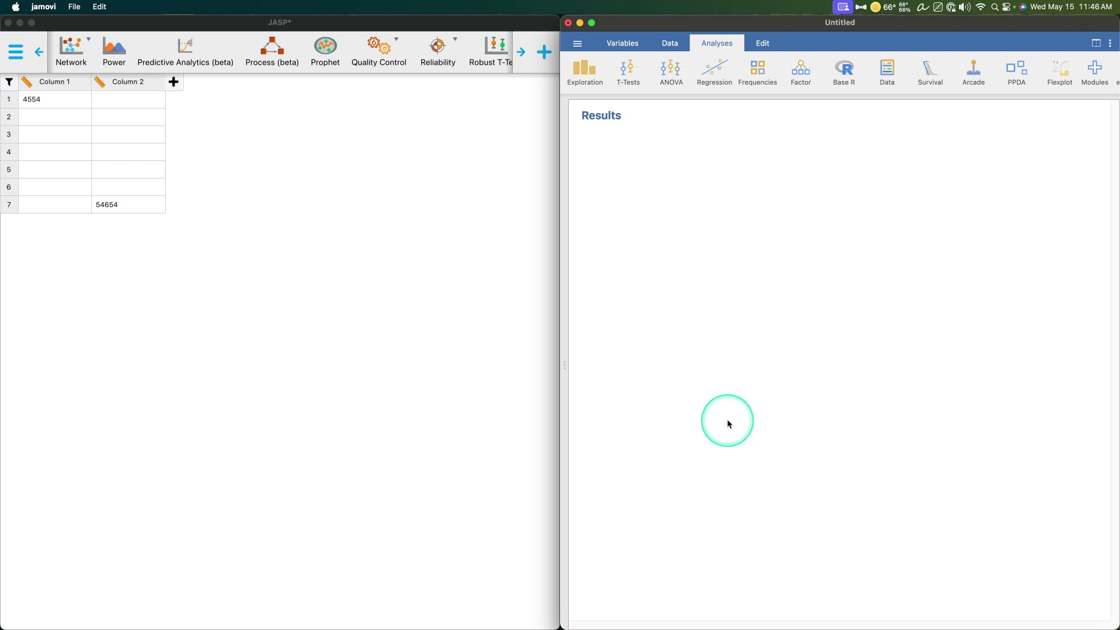
pyautogui.click(418, 353)
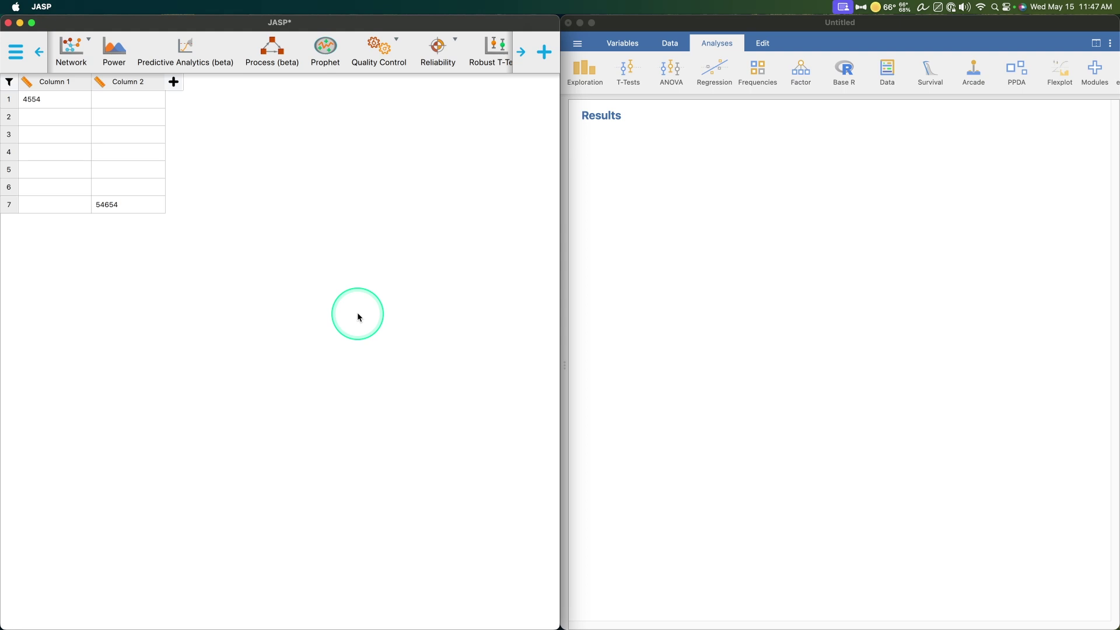
pyautogui.click(792, 311)
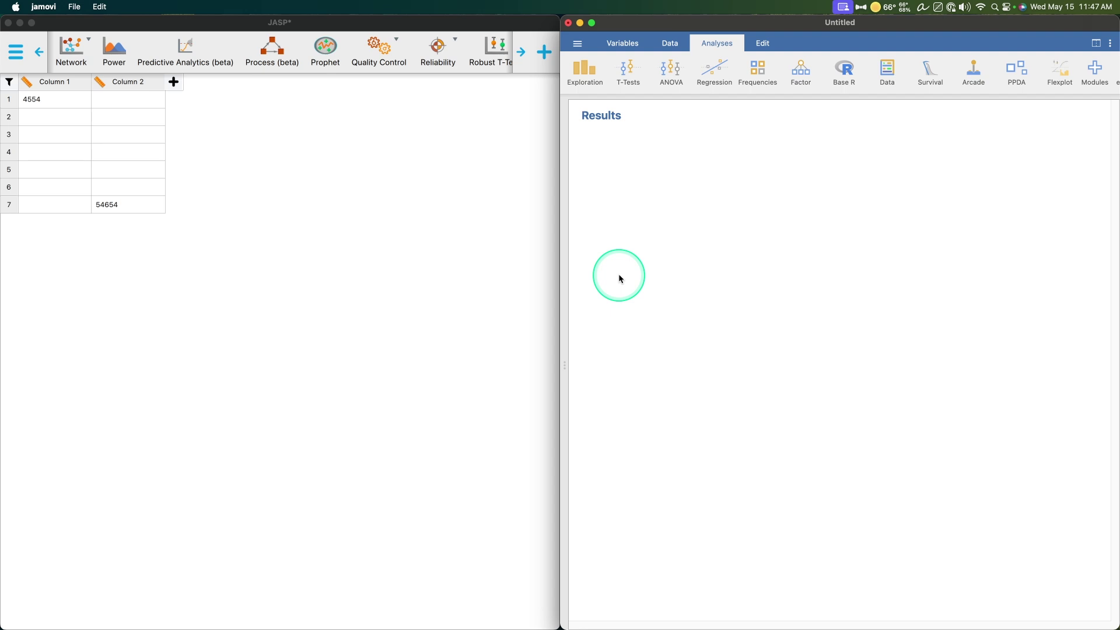
pyautogui.click(351, 383)
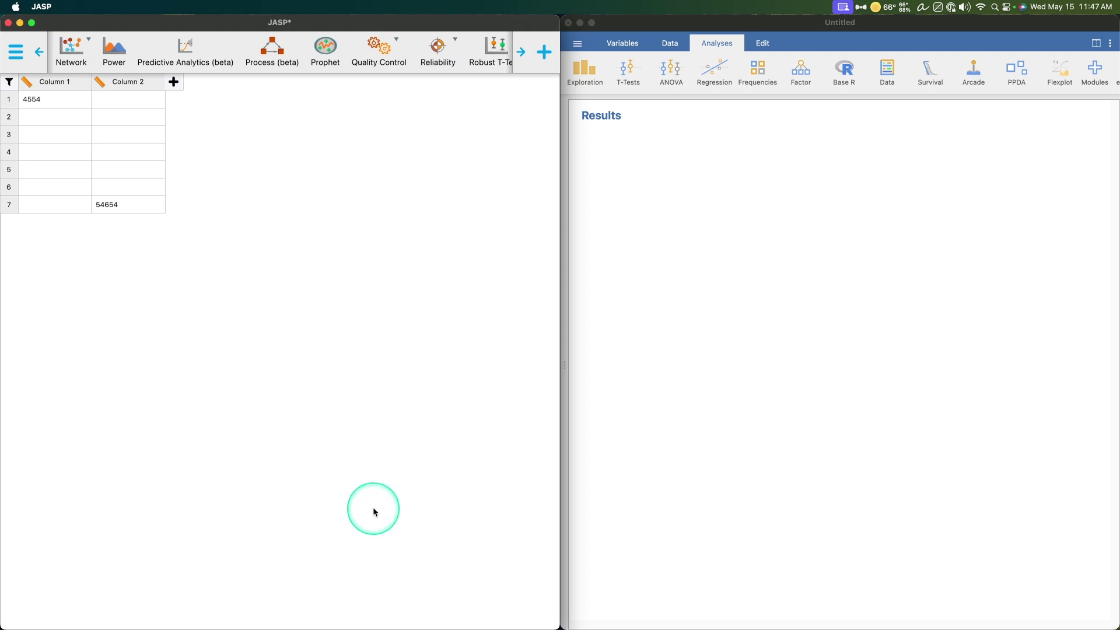
pyautogui.click(809, 471)
pyautogui.click(341, 382)
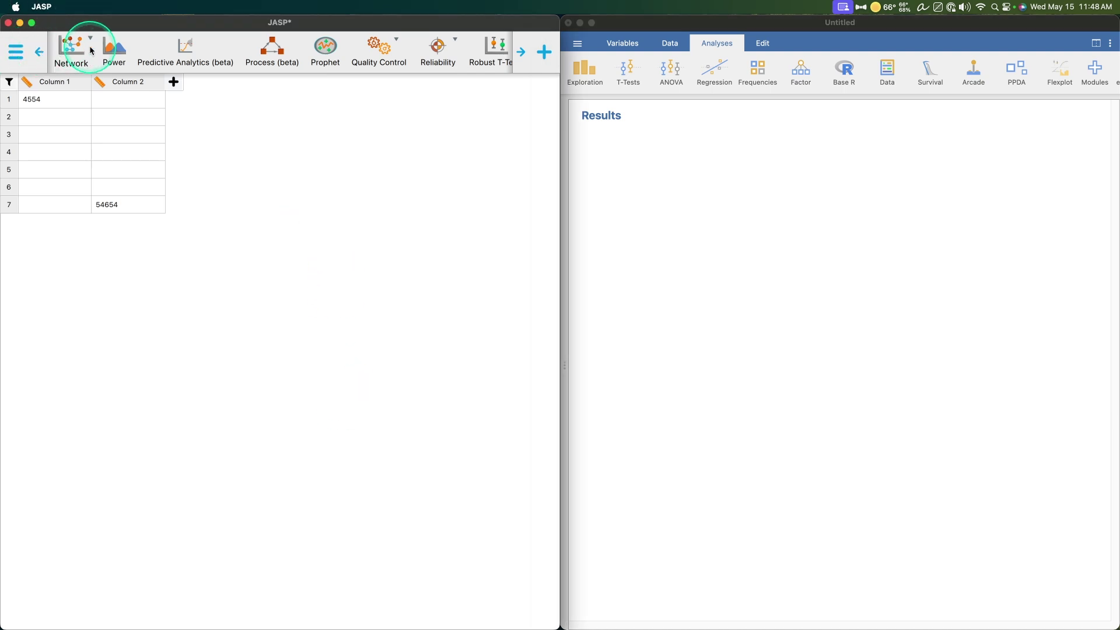
# - Switch JASP into data editing and show jamovi's spreadsheet with 44444 in column C
pyautogui.click(71, 45)
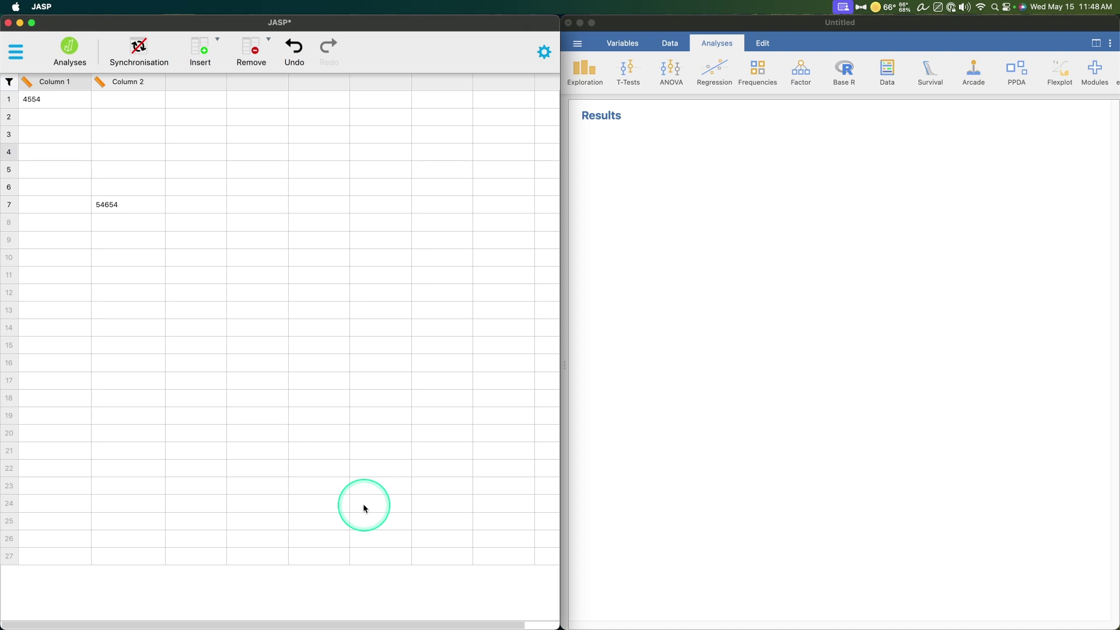
pyautogui.click(835, 226)
pyautogui.click(670, 43)
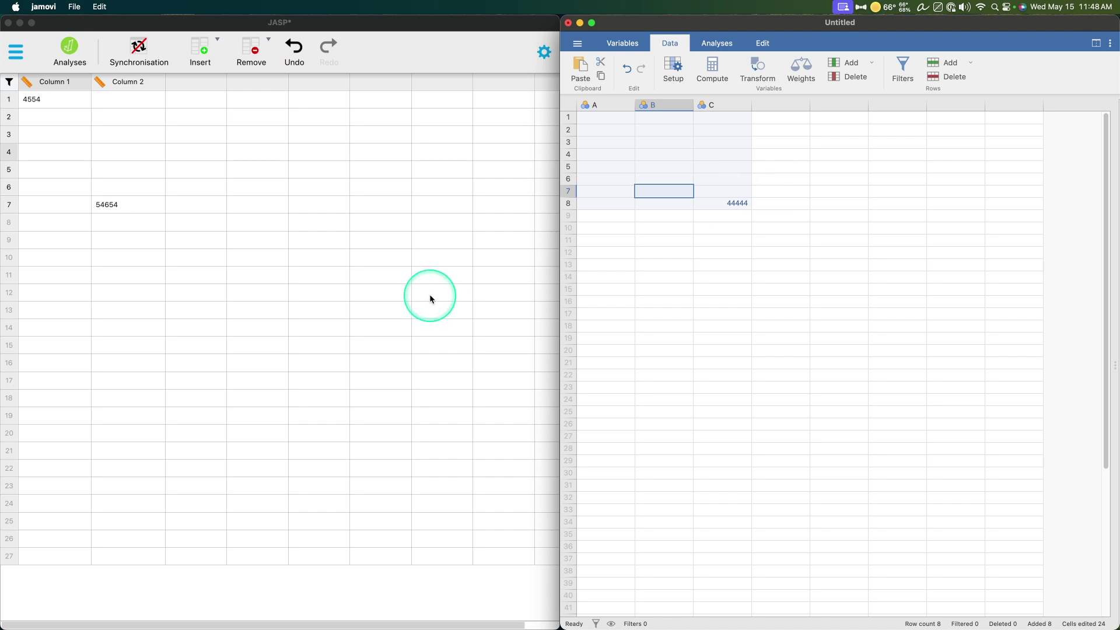
# - Select cells in both grids, including jamovi's empty cell F16 and JASP's row 11
pyautogui.click(464, 335)
pyautogui.click(443, 362)
pyautogui.press('Down')
pyautogui.press('Right')
pyautogui.press('Right')
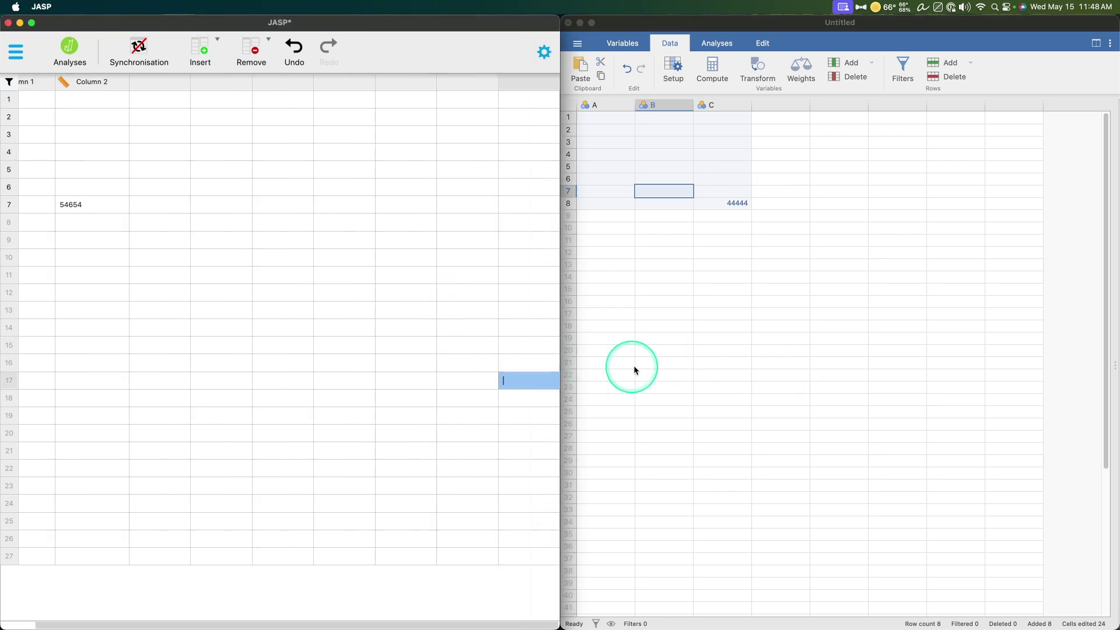
pyautogui.click(638, 370)
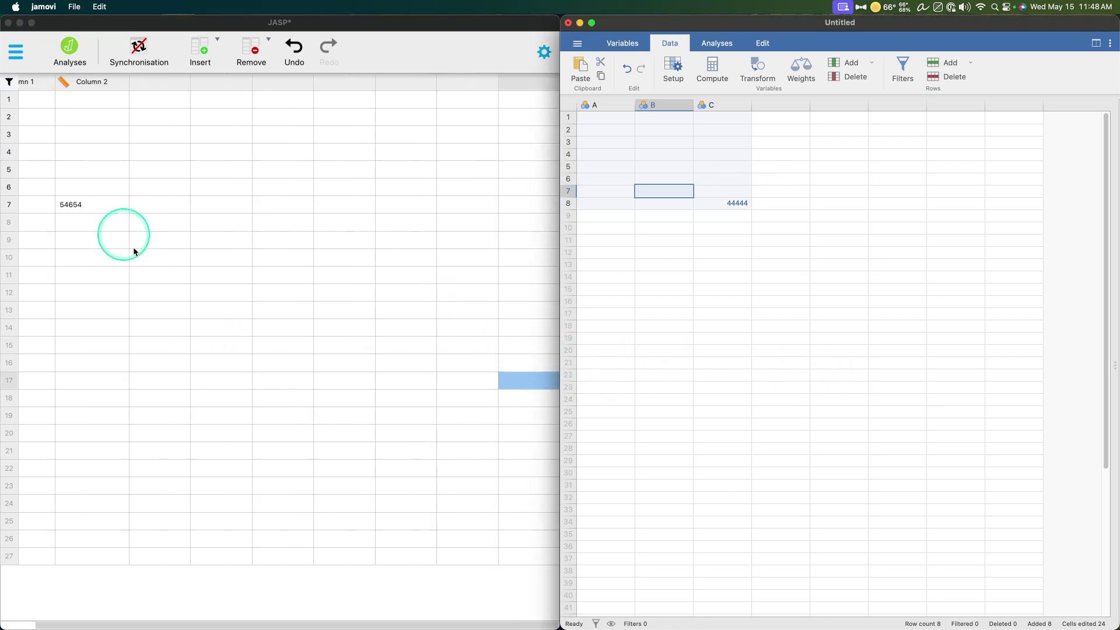
pyautogui.hscroll(-3, 120, 220)
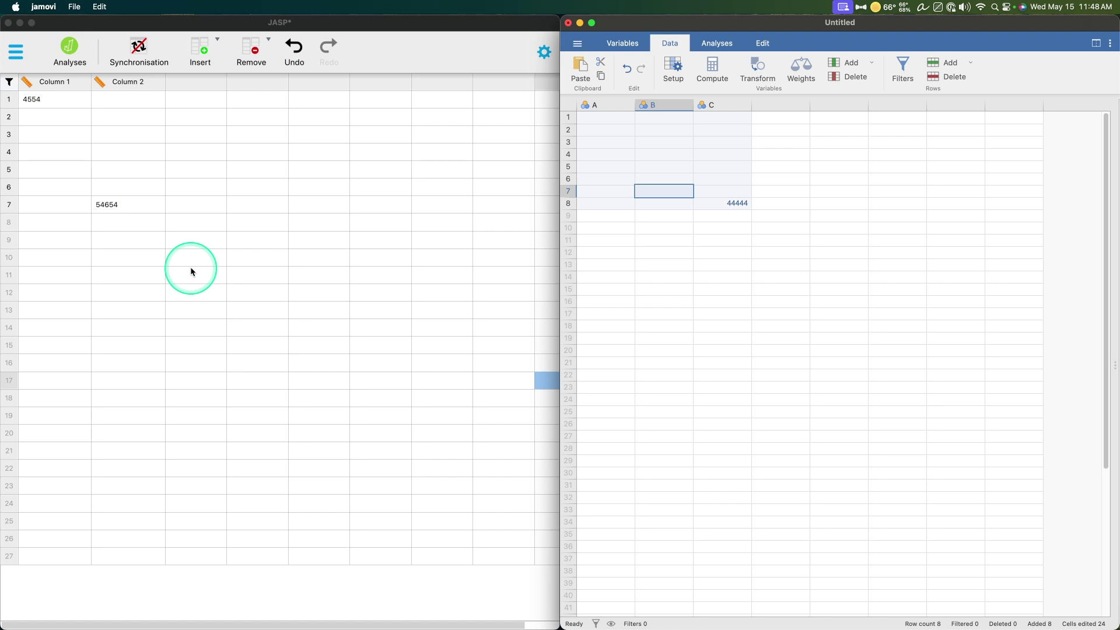
pyautogui.click(911, 302)
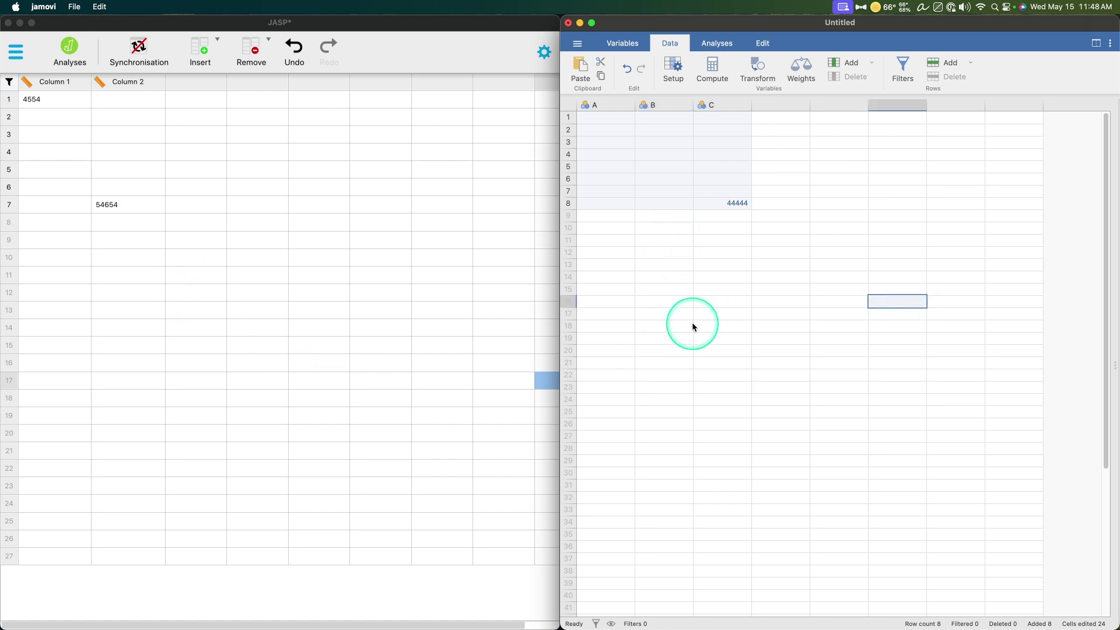
pyautogui.click(503, 273)
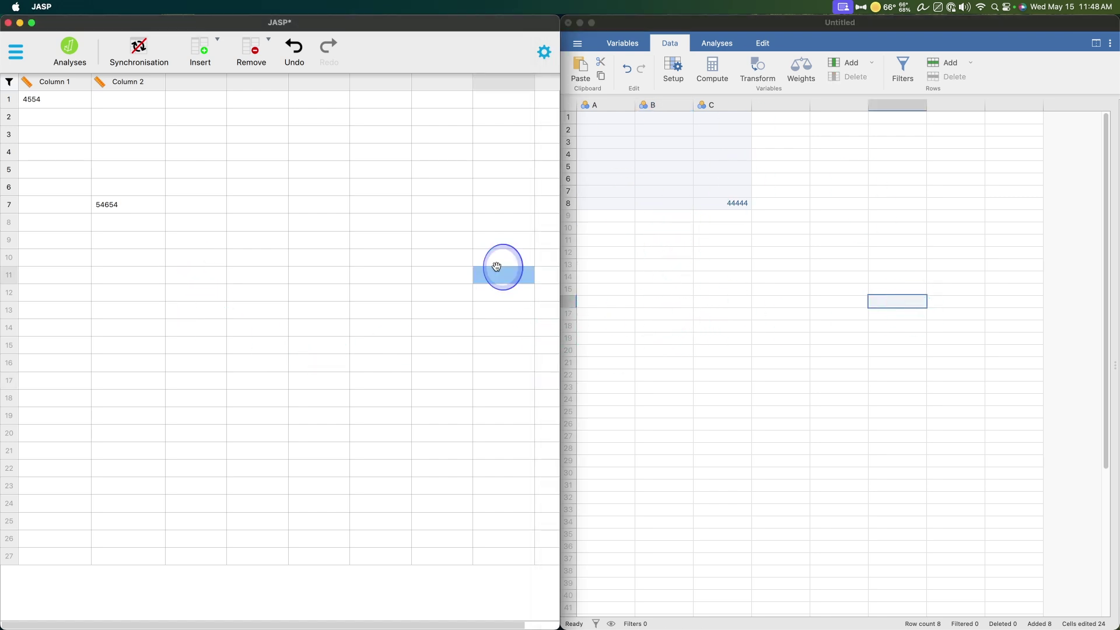
# - Leave JASP's data editor and show the Learn Stats menu, from Normal Distribution to Statistical Test Decision Tree
pyautogui.click(83, 62)
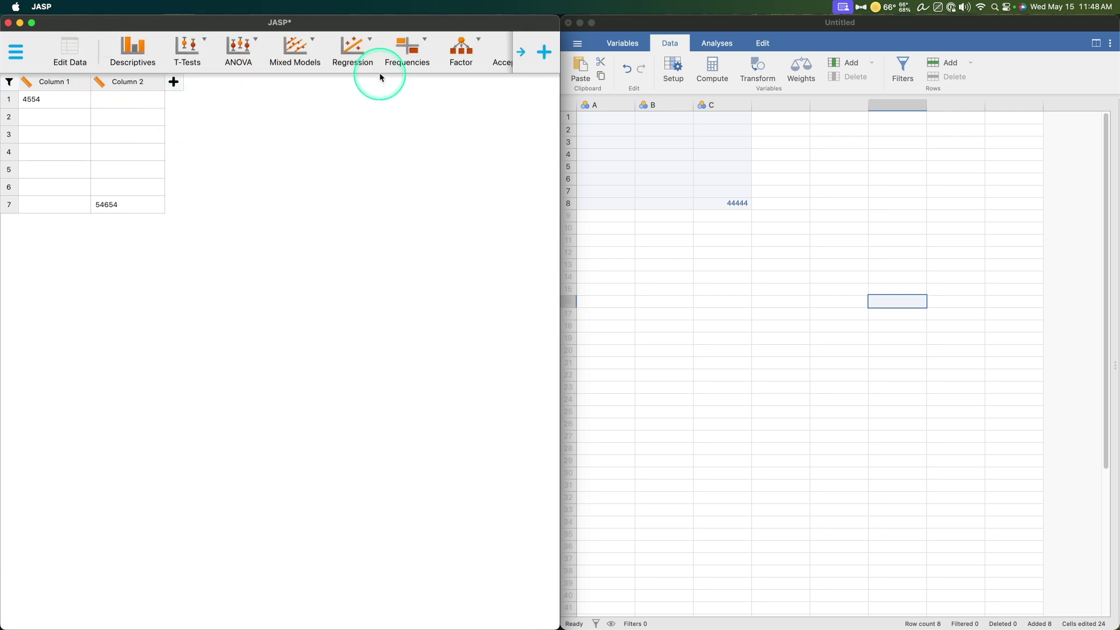
pyautogui.hscroll(10, 379, 72)
pyautogui.hscroll(10, 380, 72)
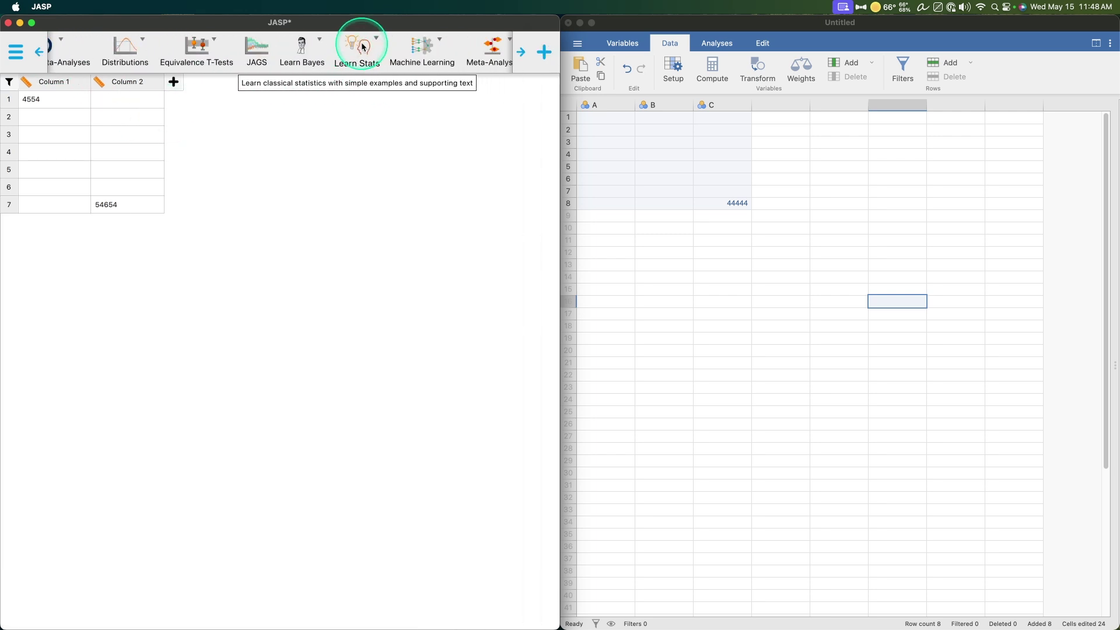
pyautogui.click(362, 47)
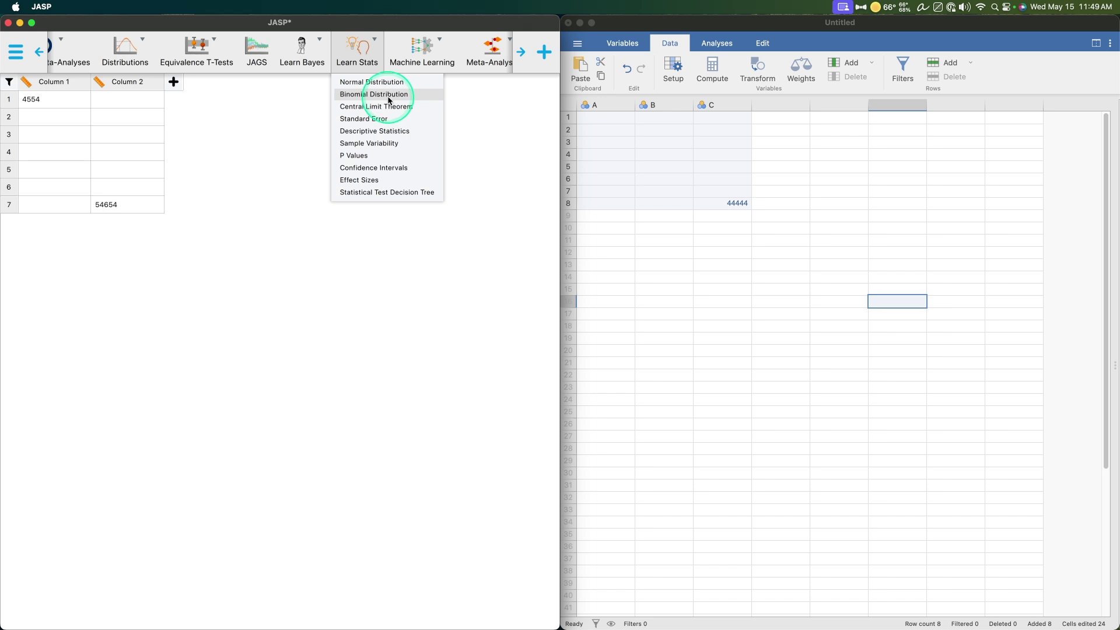
# - Close the Learn Stats list and bring up jamovi's Analyses view with its empty Results pane, then refocus JASP
pyautogui.click(915, 321)
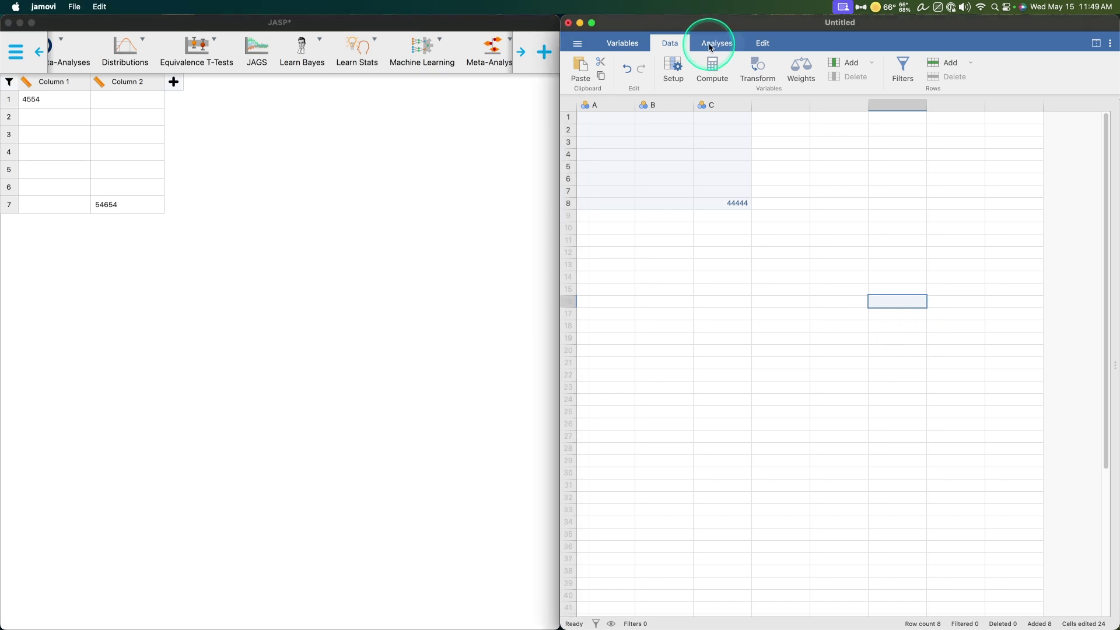
pyautogui.click(708, 51)
pyautogui.hscroll(10, 789, 82)
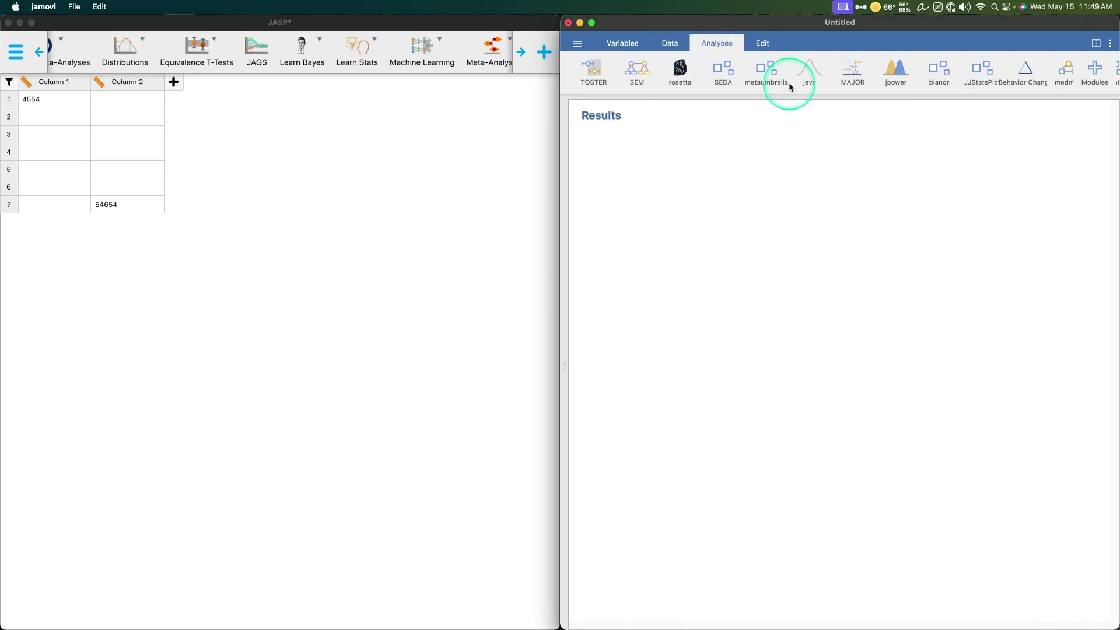
pyautogui.hscroll(-5, 789, 82)
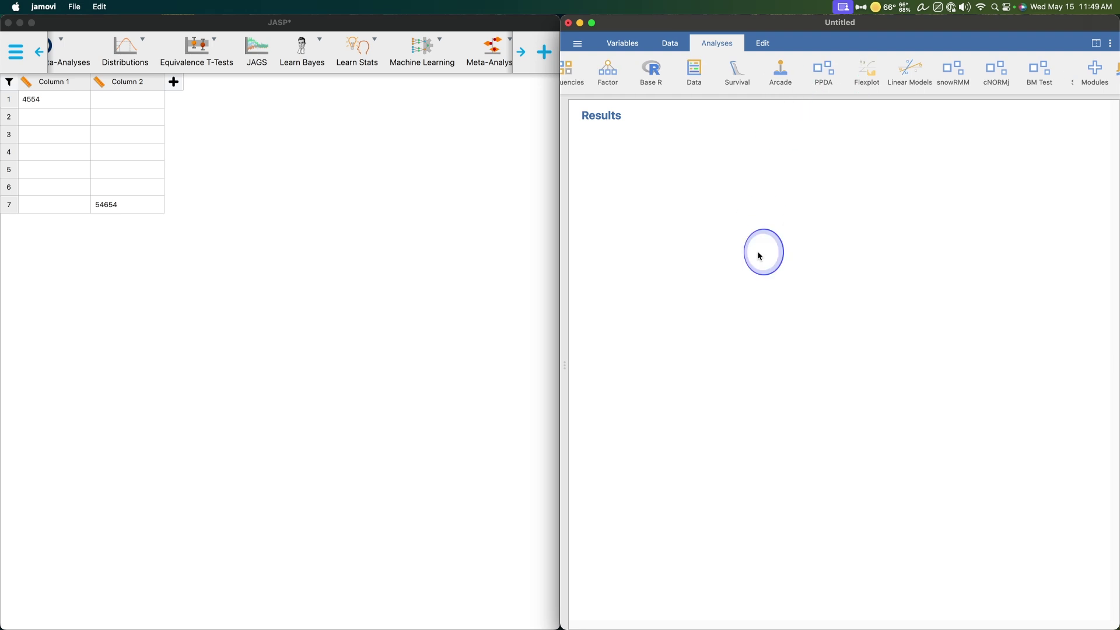
pyautogui.click(516, 354)
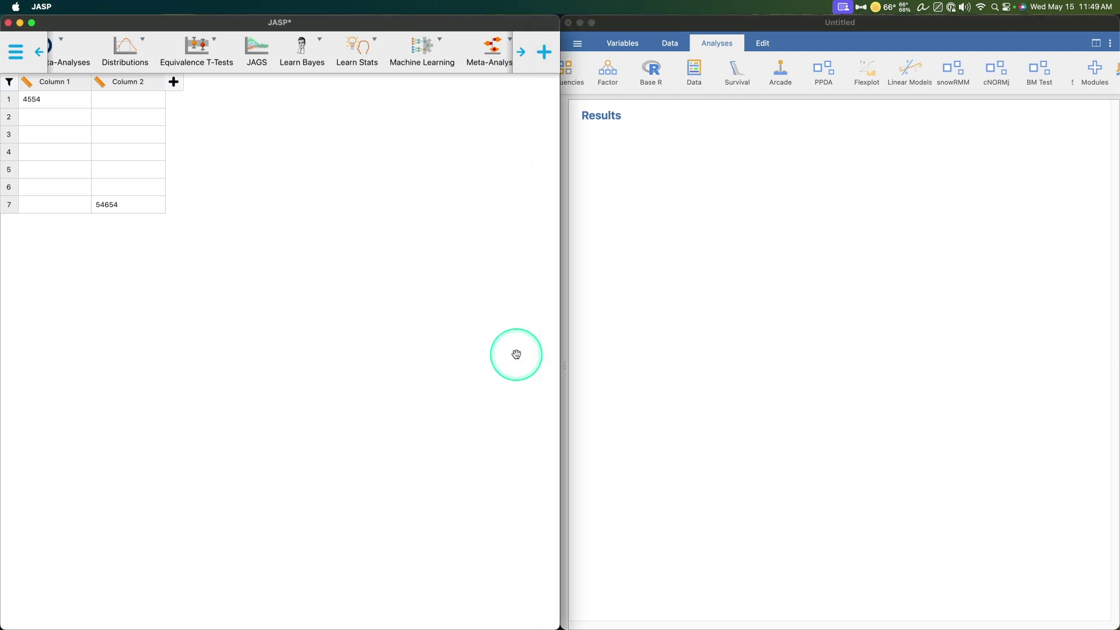